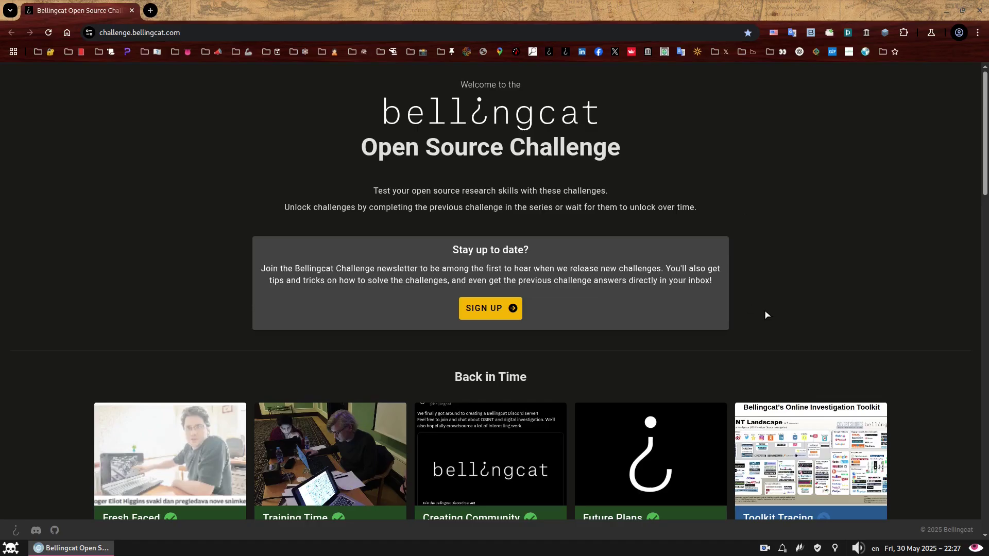
Step: Scroll through the challenge categories and back to the Back in Time series
{"action": "scroll", "coordinate": [808, 290], "scroll_direction": "down", "scroll_amount": 3}
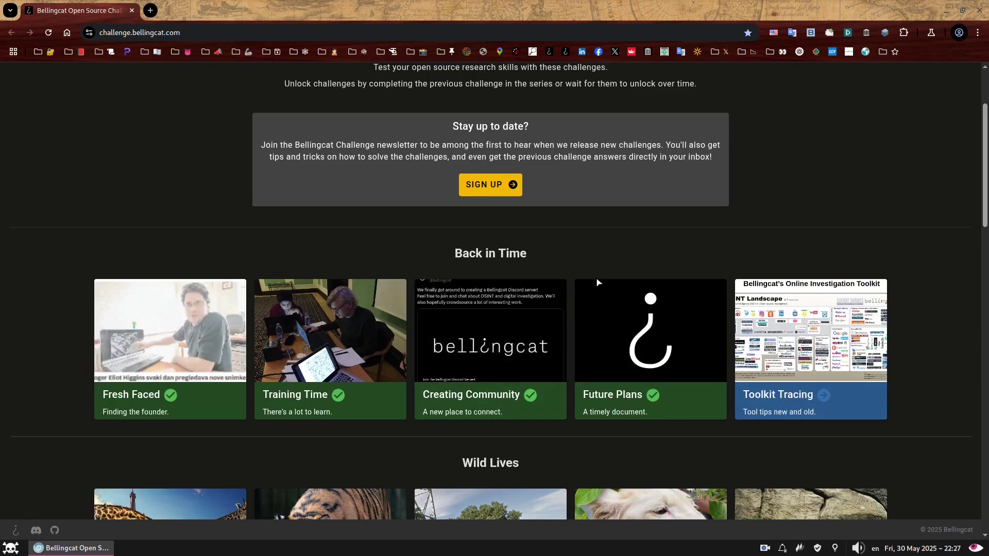
{"action": "scroll", "coordinate": [590, 291], "scroll_direction": "down", "scroll_amount": 9}
{"action": "scroll", "coordinate": [589, 294], "scroll_direction": "down", "scroll_amount": 18}
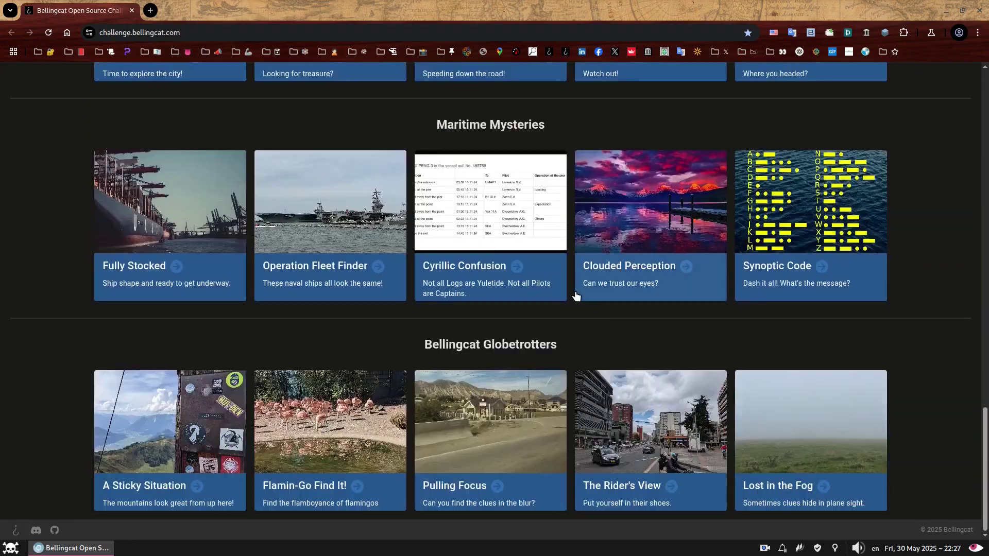
{"action": "scroll", "coordinate": [577, 293], "scroll_direction": "up", "scroll_amount": 17}
{"action": "scroll", "coordinate": [577, 296], "scroll_direction": "up", "scroll_amount": 15}
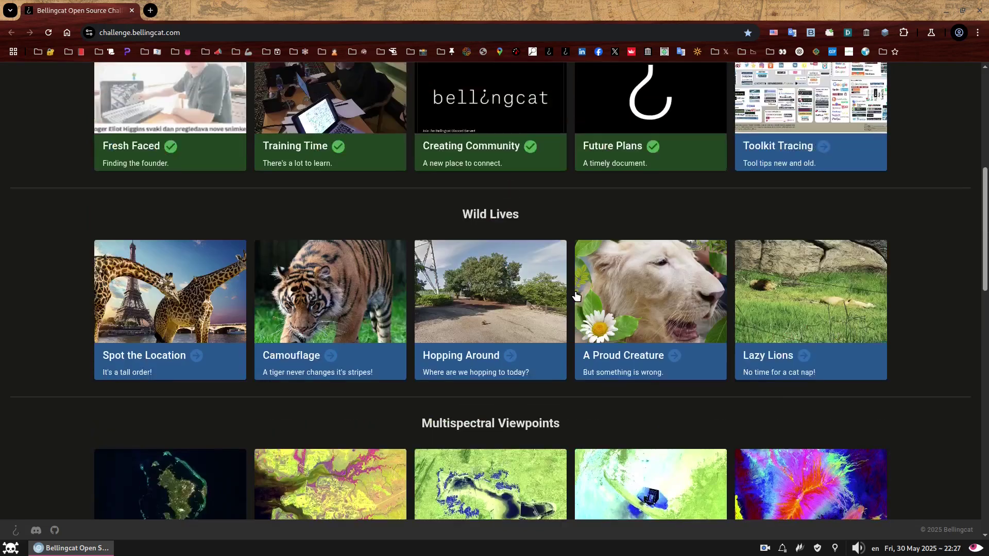
{"action": "scroll", "coordinate": [577, 297], "scroll_direction": "down", "scroll_amount": 3}
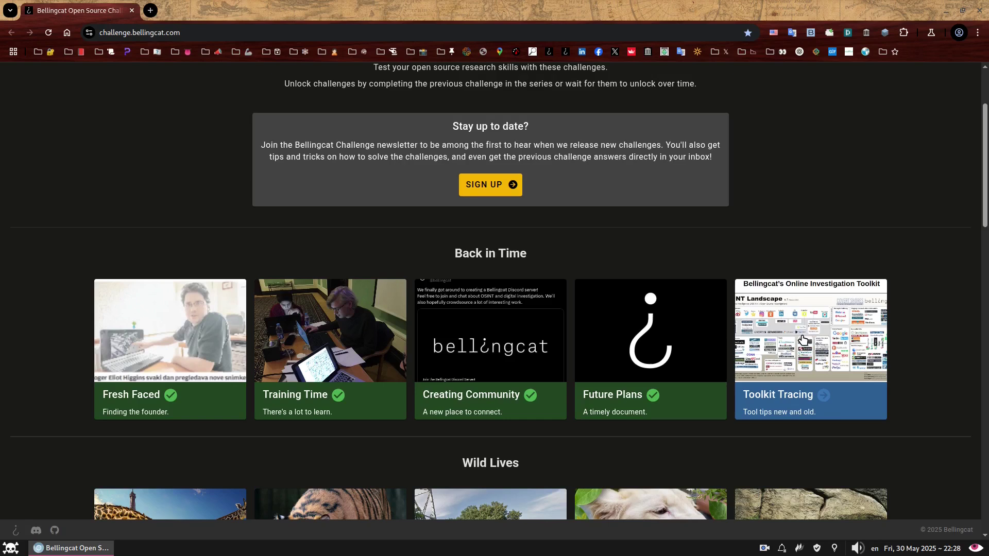
Step: Open Toolkit Tracing, zoom in, and scroll to the page 39 hazard-table task and solution box
{"action": "left_click", "coordinate": [813, 346]}
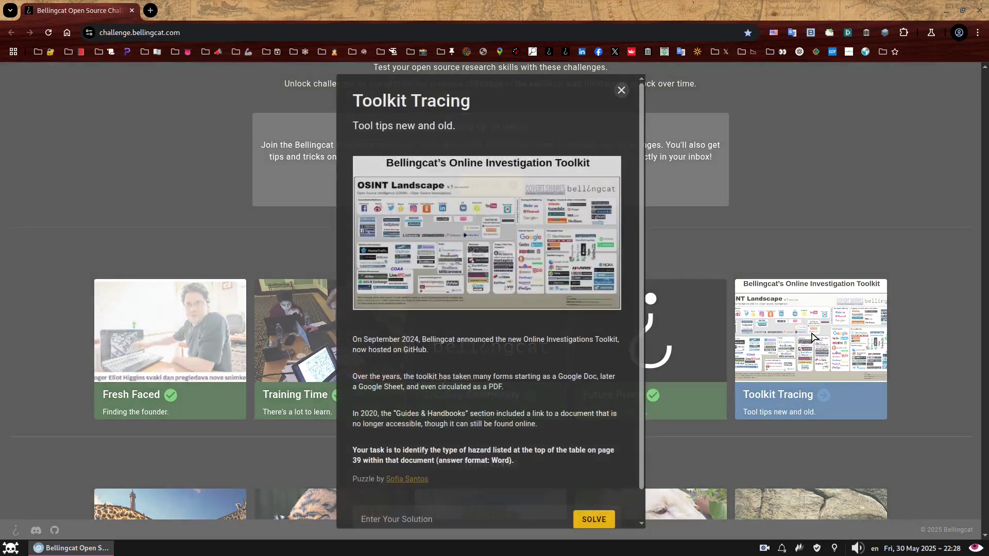
{"action": "key", "text": "ctrl+plus"}
{"action": "key", "text": "ctrl+plus"}
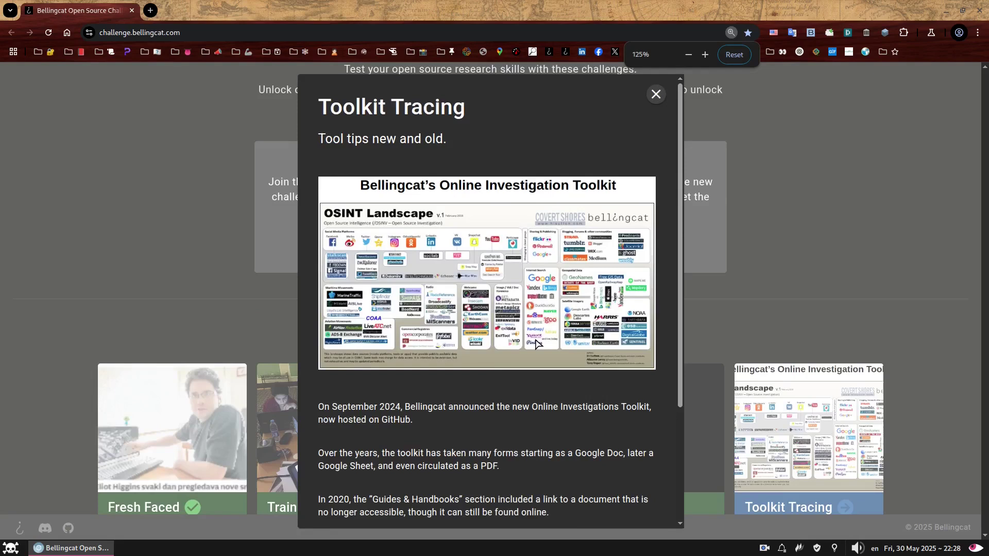
{"action": "scroll", "coordinate": [518, 256], "scroll_direction": "down", "scroll_amount": 5}
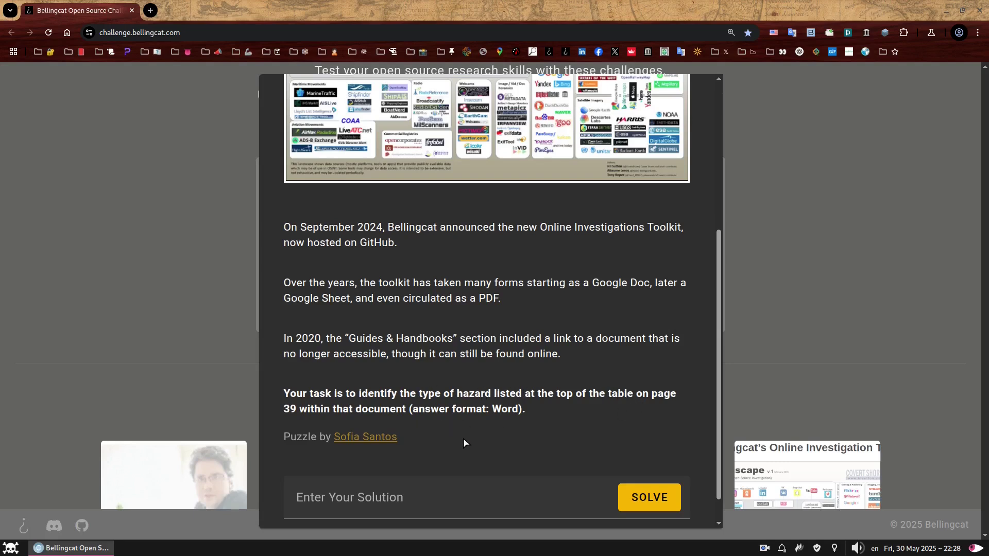
{"action": "double_click", "coordinate": [498, 411]}
{"action": "left_click", "coordinate": [534, 417]}
{"action": "double_click", "coordinate": [375, 241]}
{"action": "left_click", "coordinate": [448, 263]}
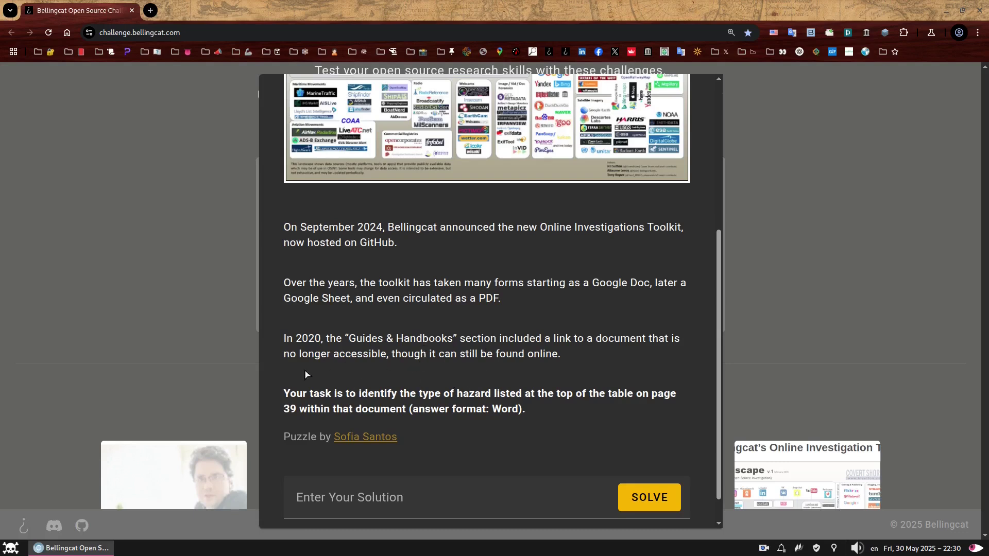
{"action": "double_click", "coordinate": [303, 338]}
{"action": "left_click", "coordinate": [450, 384]}
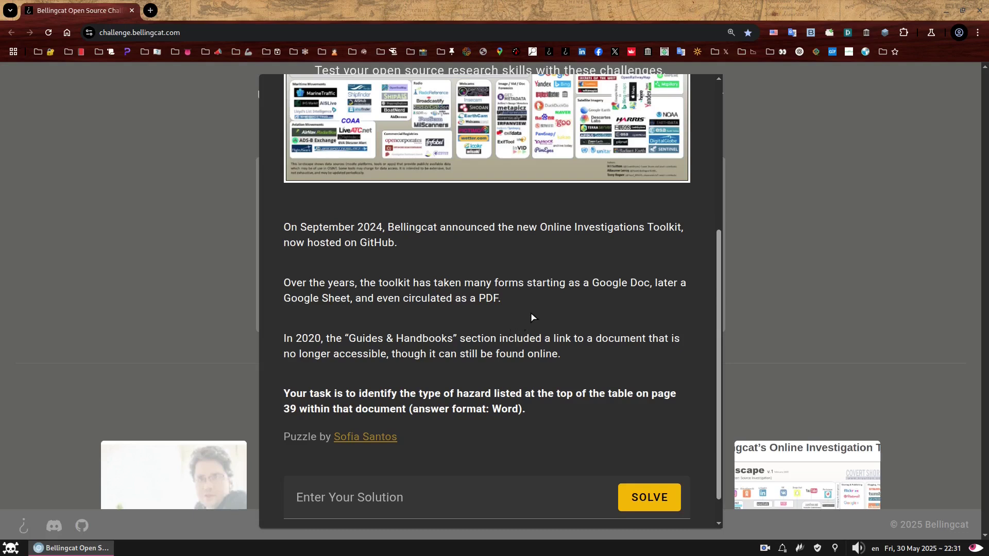
{"action": "double_click", "coordinate": [472, 394]}
{"action": "left_click", "coordinate": [495, 365]}
{"action": "left_click_drag", "start_coordinate": [285, 338], "coordinate": [319, 340]}
{"action": "left_click", "coordinate": [391, 274]}
Step: Search 'Bellingcat Online Investigation Toolkit' and open the announcement article and GitBook About page in tabs
{"action": "key", "text": "ctrl+t"}
{"action": "type", "text": "Bellingcat Online Investigation Toolkit"}
{"action": "key", "text": "Return"}
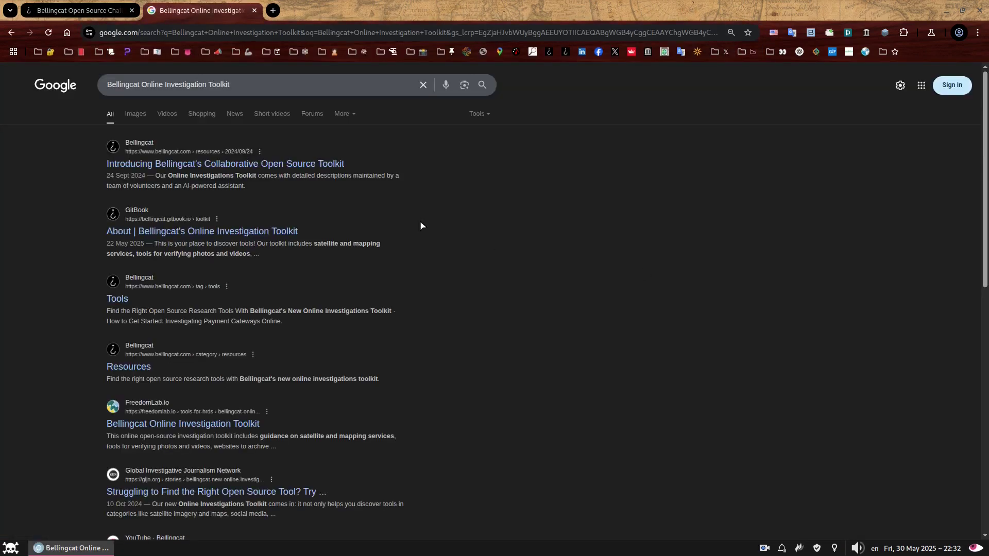
{"action": "key", "text": "ctrl+plus"}
{"action": "key", "text": "ctrl+plus"}
{"action": "key", "text": "ctrl+plus"}
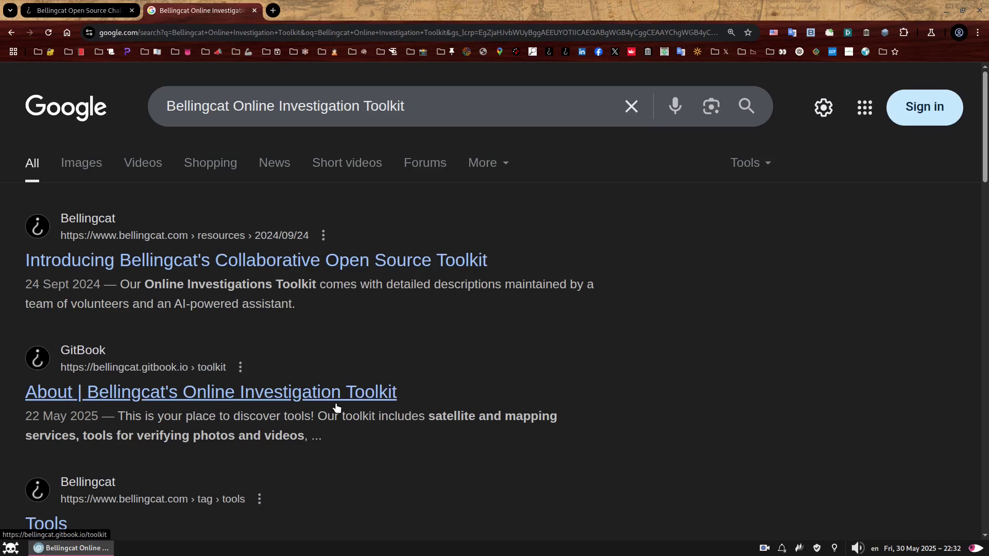
{"action": "middle_click", "coordinate": [325, 263]}
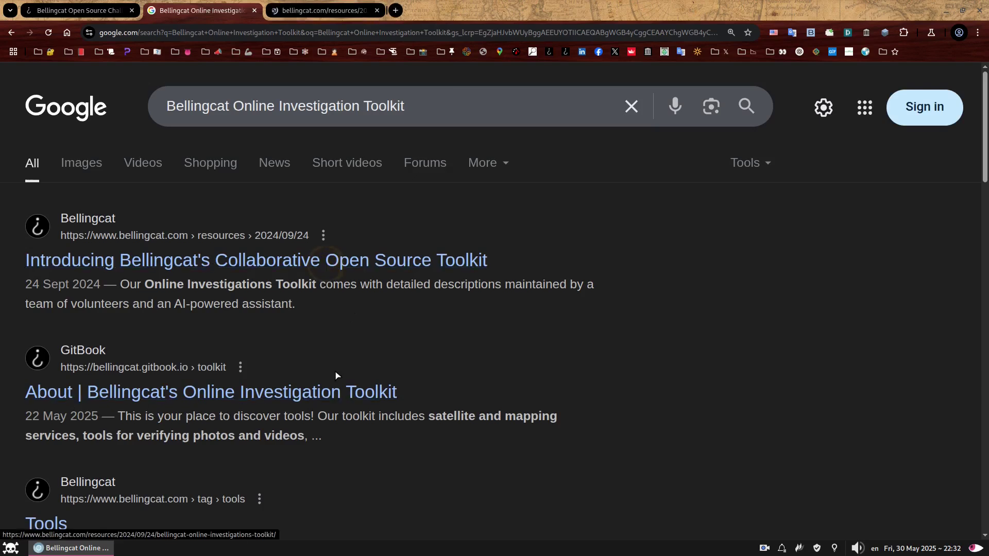
{"action": "middle_click", "coordinate": [338, 393]}
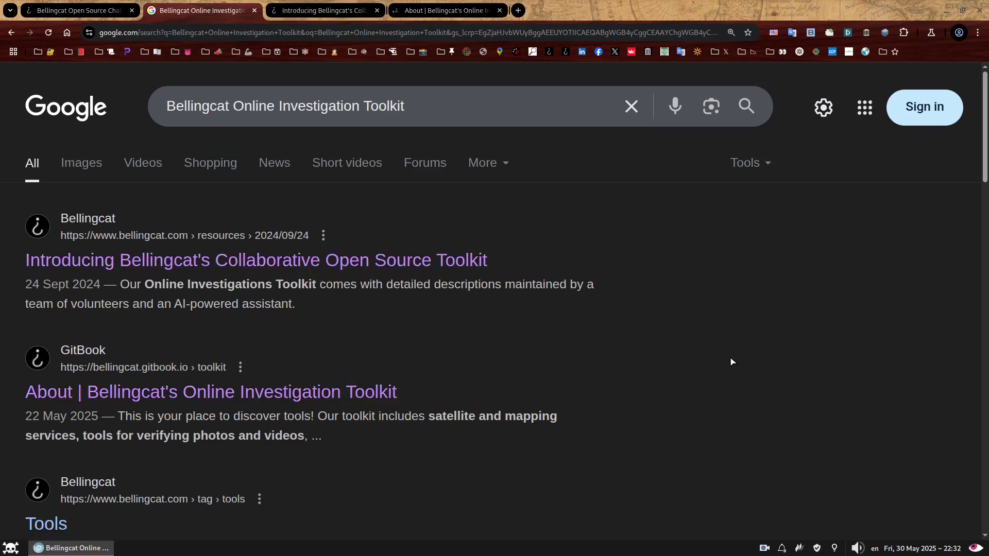
{"action": "left_click", "coordinate": [425, 11]}
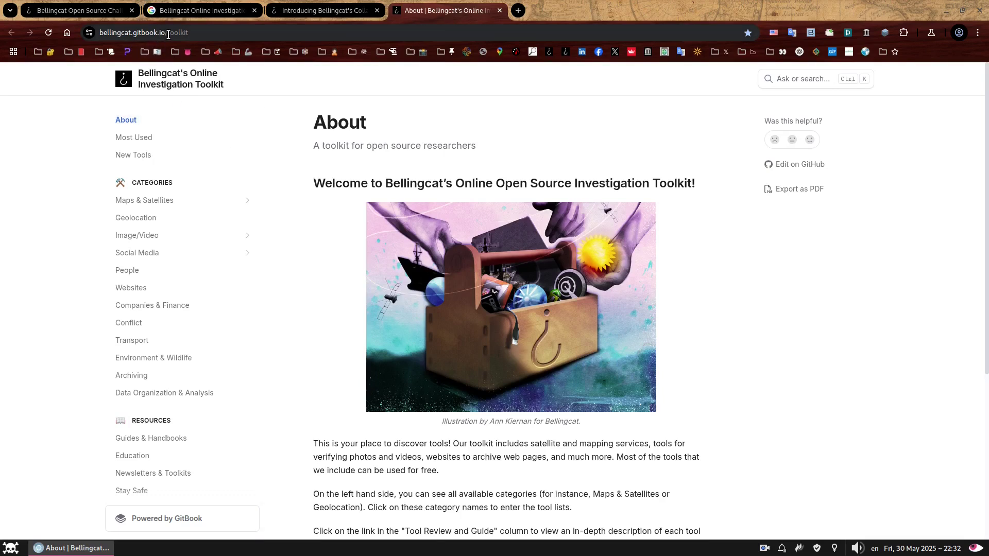
Step: Find 'version' in the announcement article and open the previous toolkit version spreadsheet
{"action": "key", "text": "ctrl+Page_Up"}
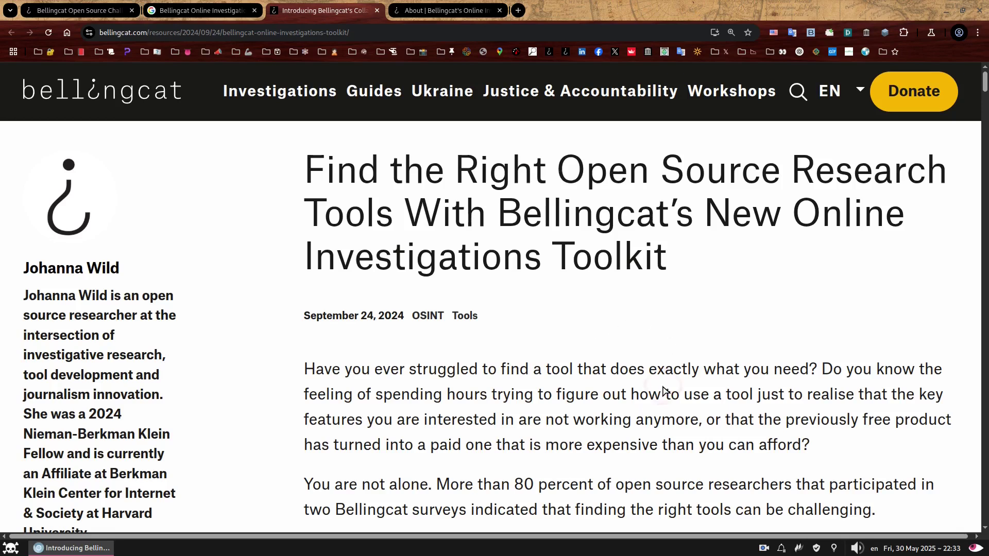
{"action": "key", "text": "ctrl+f"}
{"action": "type", "text": "version"}
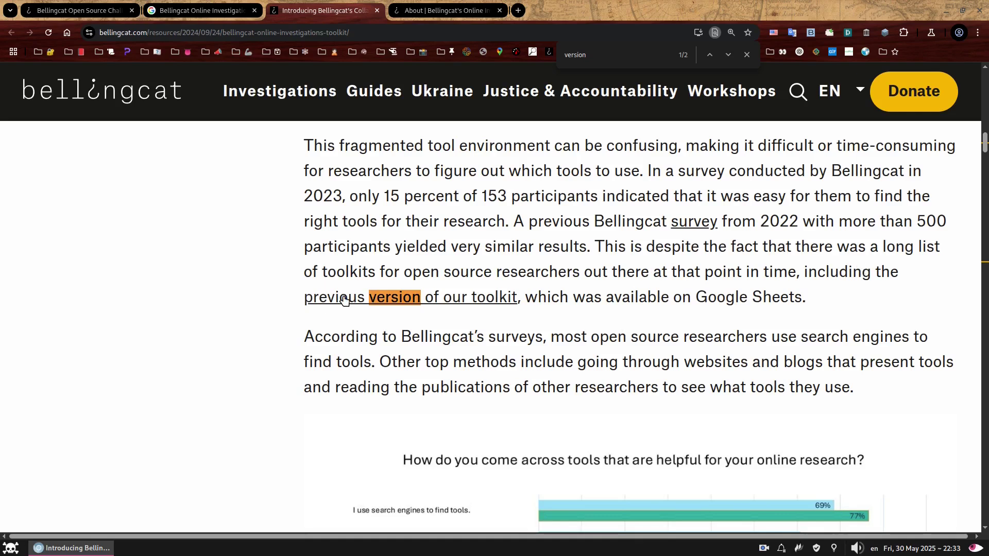
{"action": "middle_click", "coordinate": [471, 296]}
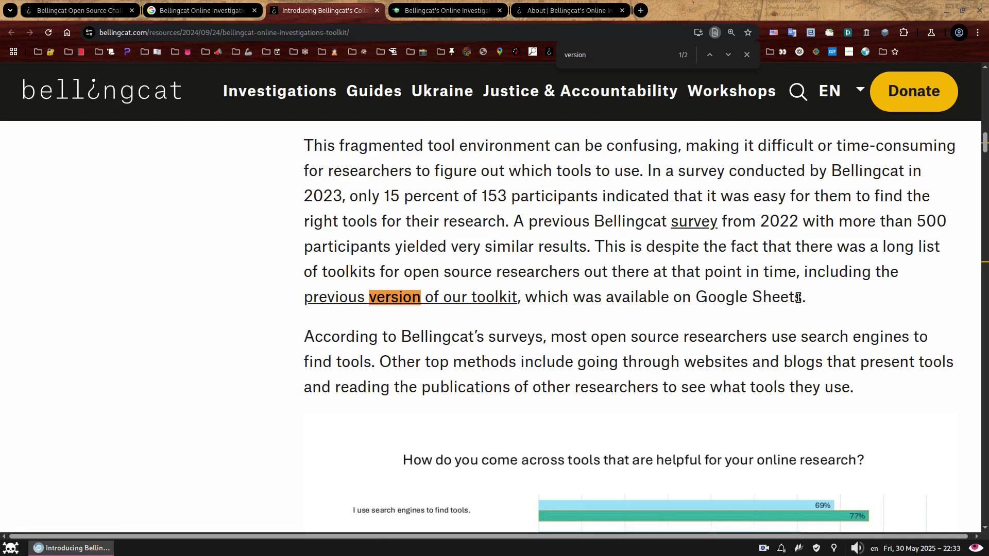
{"action": "left_click", "coordinate": [454, 6]}
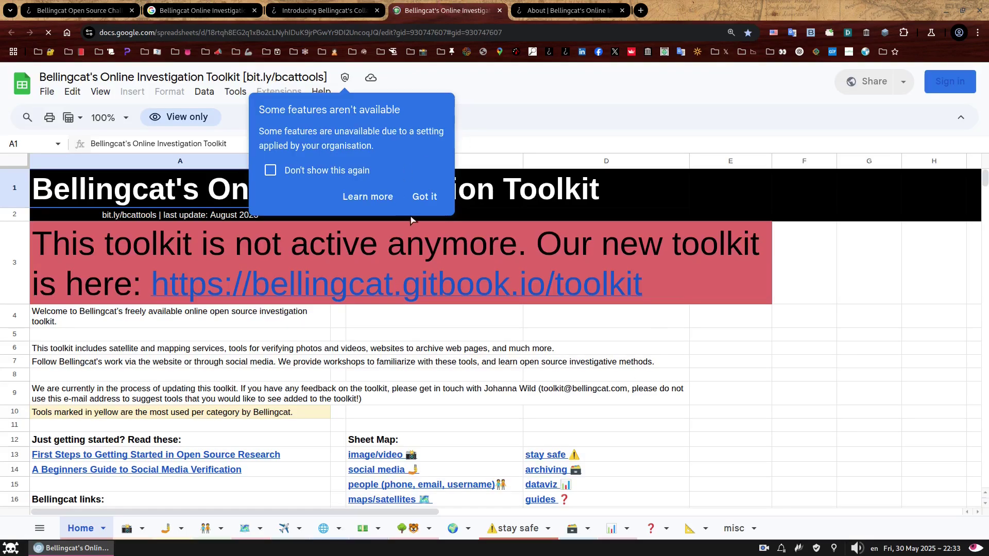
Step: Dismiss the features notice and highlight the August 2023 last-update date in cell A2
{"action": "left_click", "coordinate": [422, 194]}
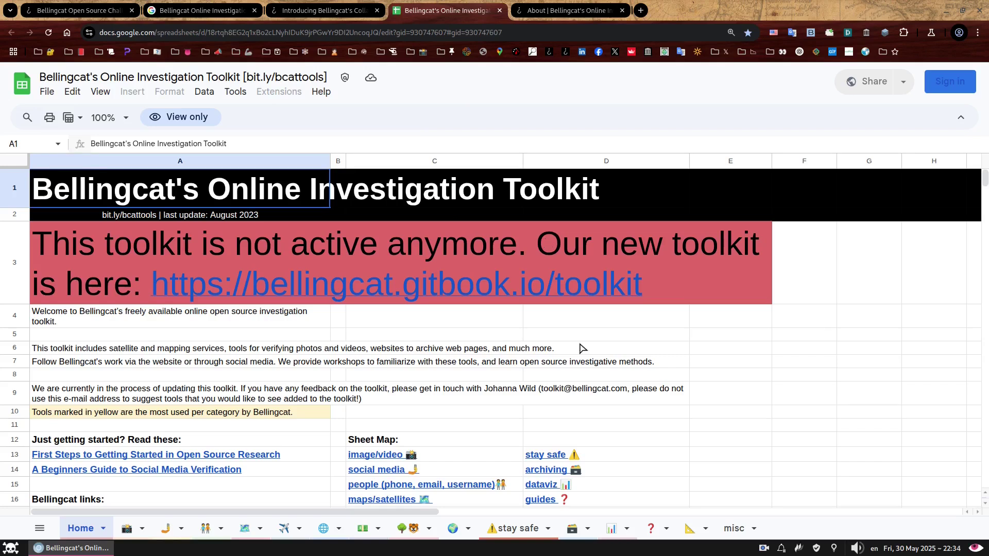
{"action": "left_click", "coordinate": [252, 216]}
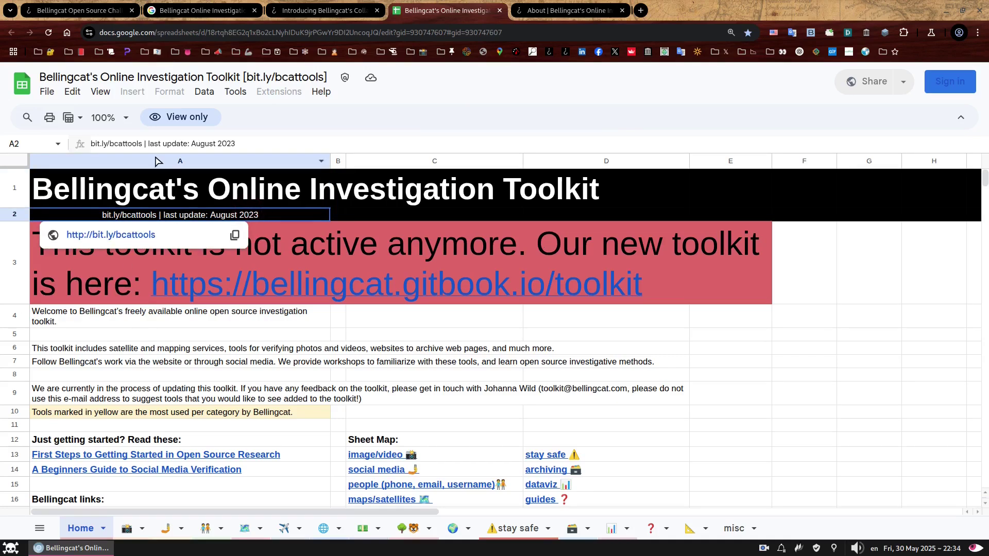
{"action": "key", "text": "ctrl+plus"}
{"action": "key", "text": "ctrl+plus"}
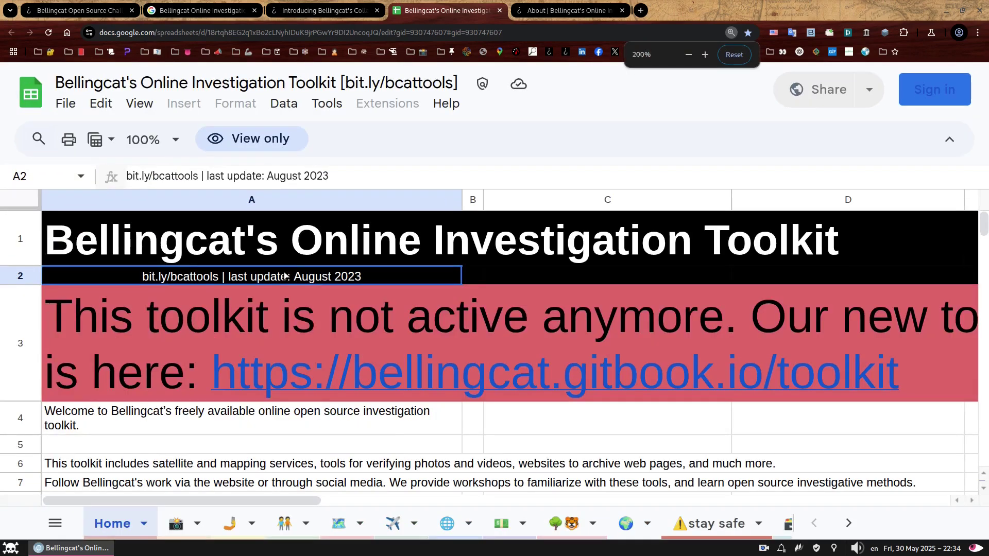
{"action": "key", "text": "ctrl+plus"}
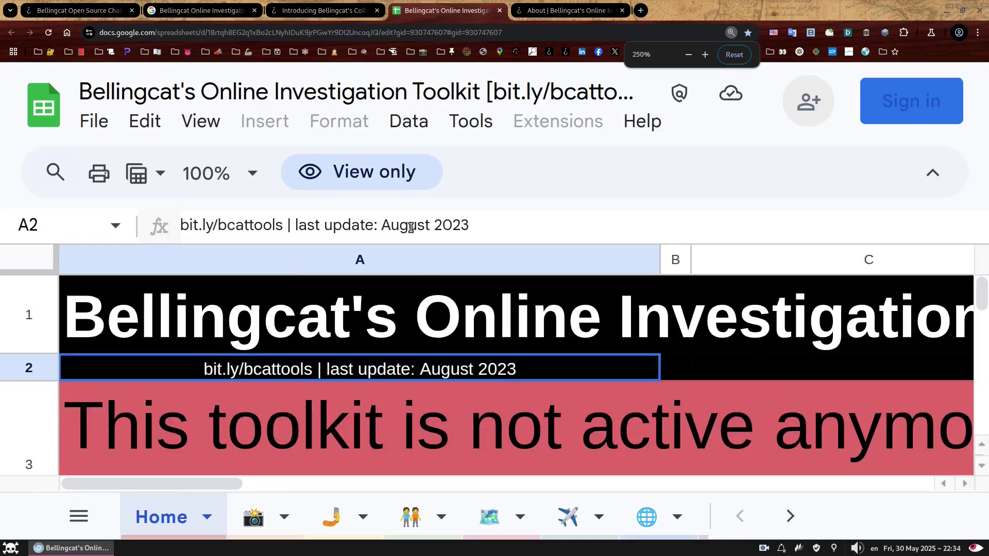
{"action": "left_click_drag", "start_coordinate": [382, 227], "coordinate": [483, 227]}
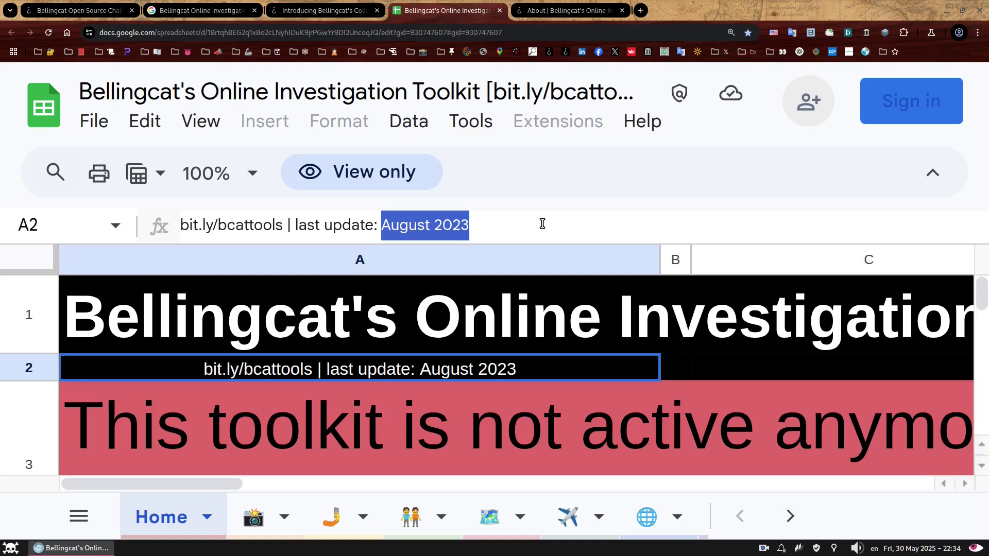
Step: Follow the 'guides' entry in the sheet map to the Guides & Handbooks sheet
{"action": "scroll", "coordinate": [556, 287], "scroll_direction": "down", "scroll_amount": 3}
{"action": "scroll", "coordinate": [558, 292], "scroll_direction": "down", "scroll_amount": 3, "text": "ctrl"}
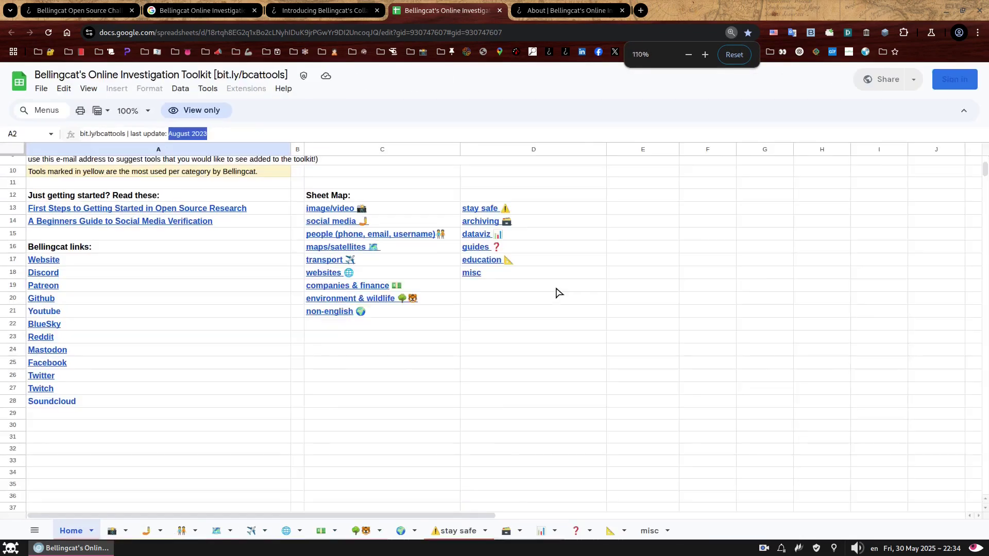
{"action": "scroll", "coordinate": [556, 289], "scroll_direction": "up", "scroll_amount": 1, "text": "ctrl"}
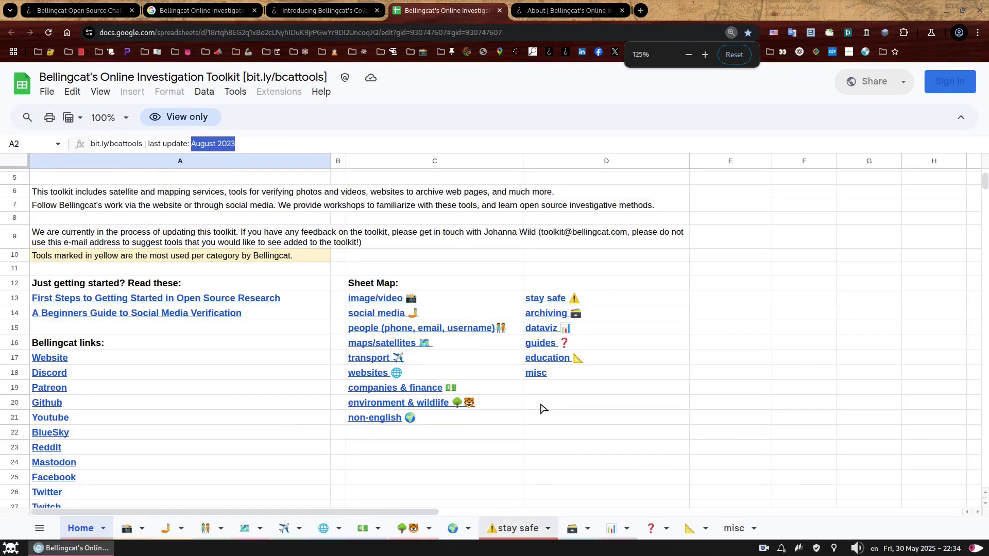
{"action": "left_click", "coordinate": [547, 345]}
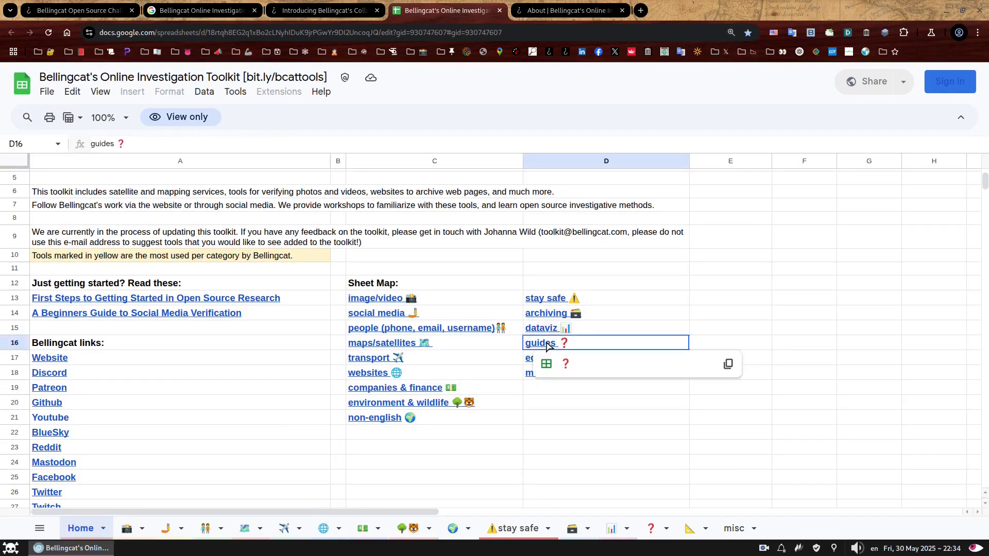
{"action": "left_click", "coordinate": [565, 366]}
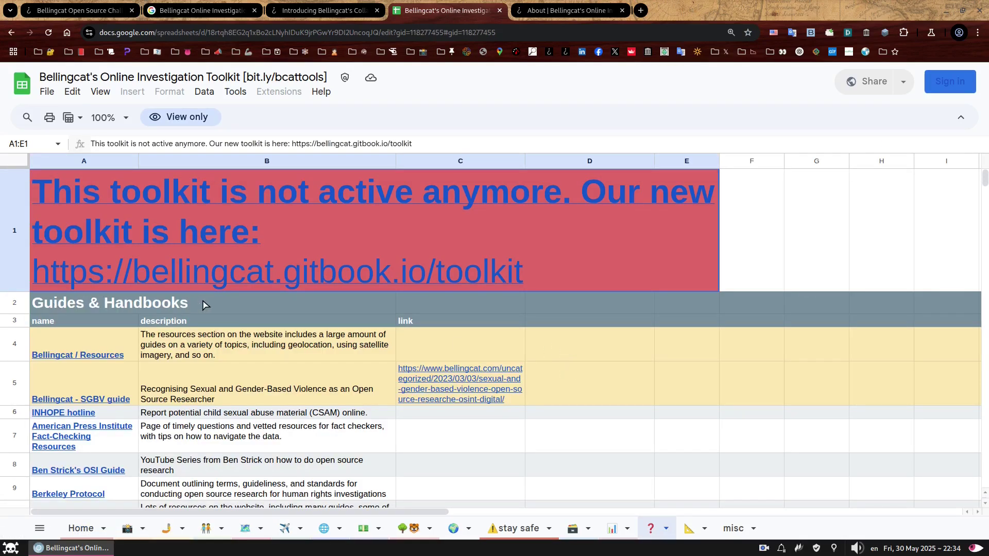
Step: Highlight 'Guides & Handbooks' in the challenge text, then return to the toolkit spreadsheet tab
{"action": "left_click", "coordinate": [76, 11]}
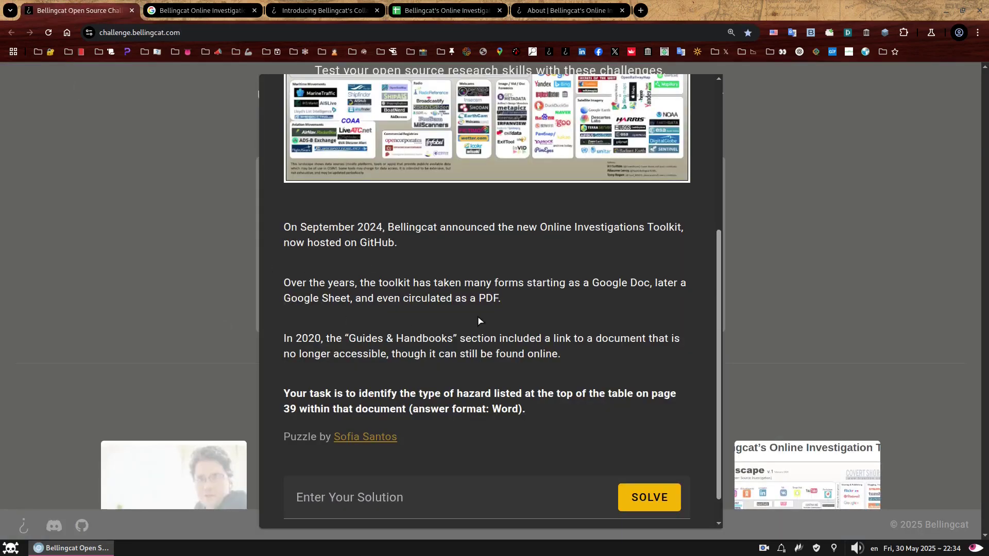
{"action": "left_click_drag", "start_coordinate": [349, 338], "coordinate": [453, 340]}
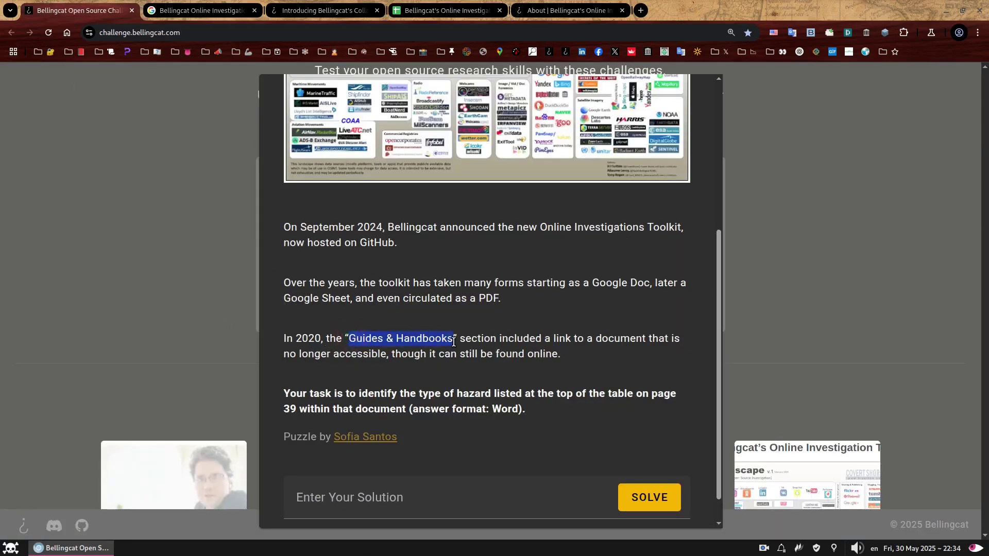
{"action": "left_click", "coordinate": [446, 10]}
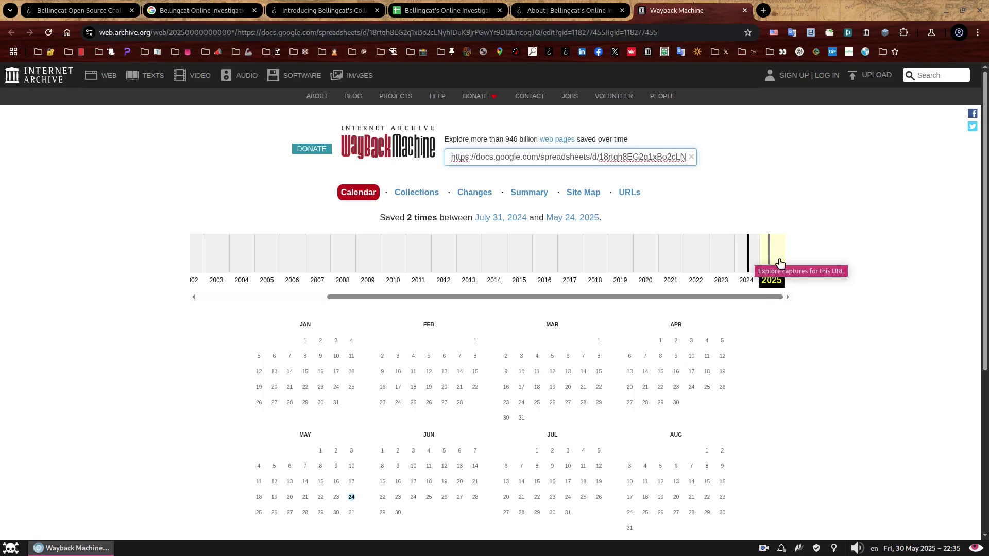
Step: Check the Wayback captures for the spreadsheet URL: July 31, 2024 and May 24, 2025
{"action": "mouse_move", "coordinate": [351, 499]}
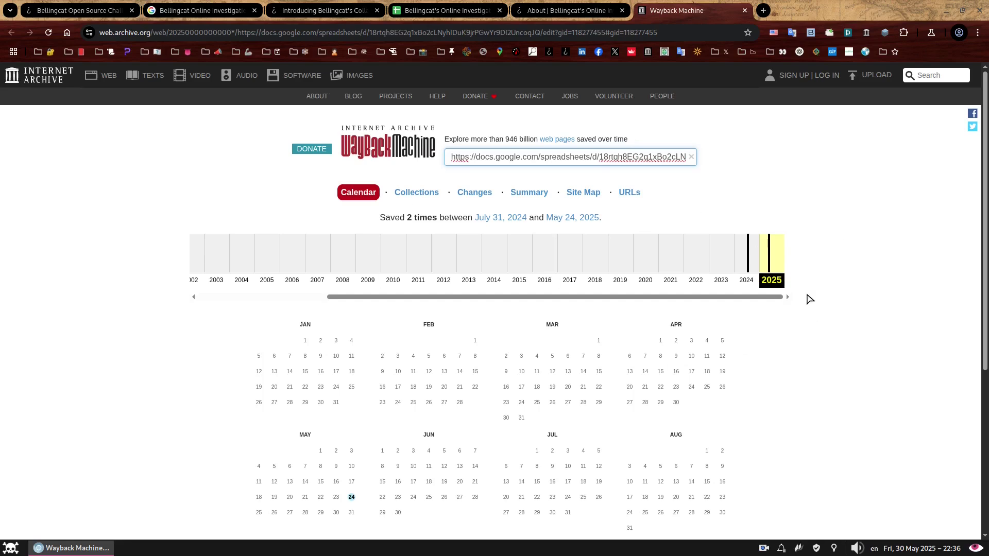
Step: Highlight 'Google Doc' in the Toolkit Tracing task after briefly checking the announcement article
{"action": "left_click", "coordinate": [82, 10]}
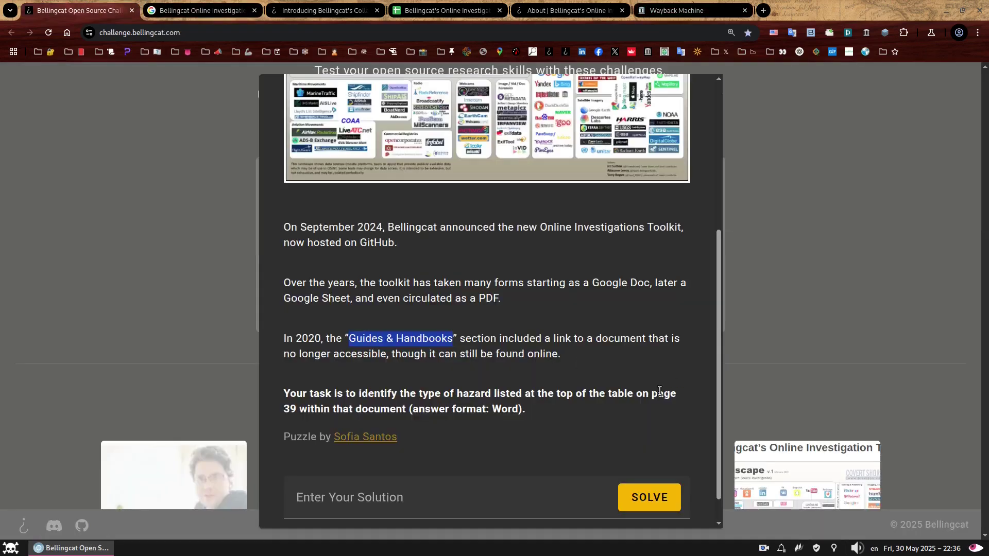
{"action": "left_click", "coordinate": [453, 348]}
{"action": "left_click_drag", "start_coordinate": [592, 283], "coordinate": [650, 283]}
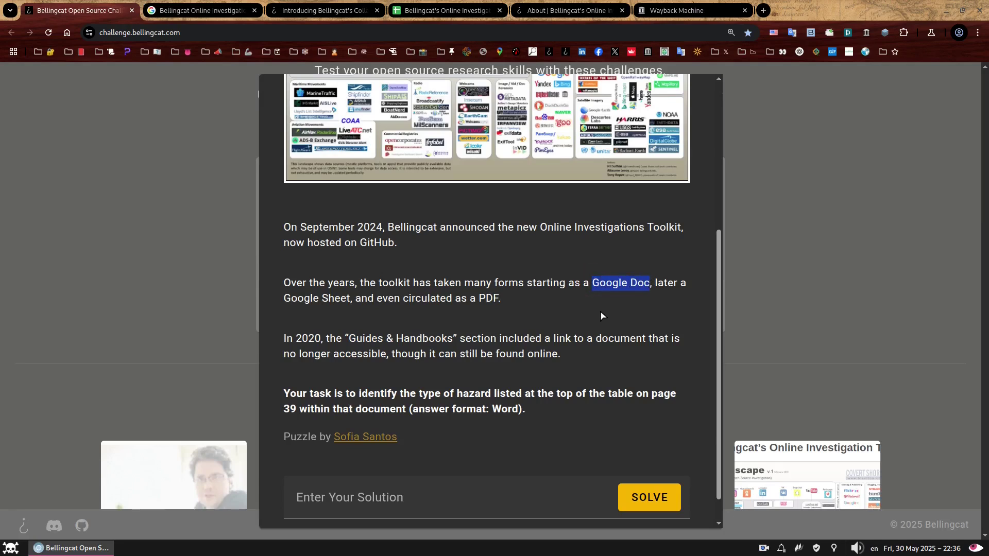
{"action": "left_click", "coordinate": [319, 16]}
{"action": "key", "text": "ctrl+1"}
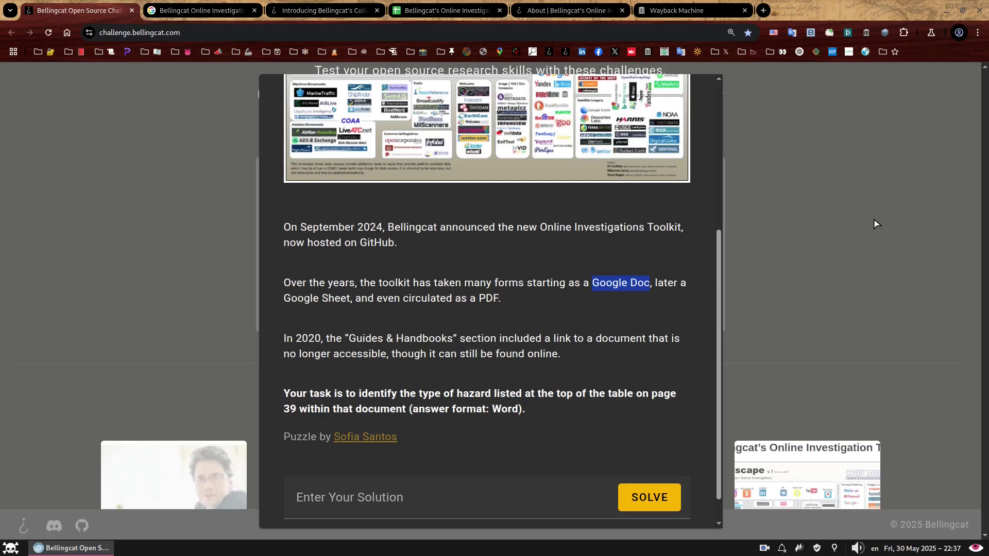
Step: Paste the spreadsheet URL into a Text Editor draft and add the docs.google.com/documents/ prefix below
{"action": "left_click", "coordinate": [443, 10]}
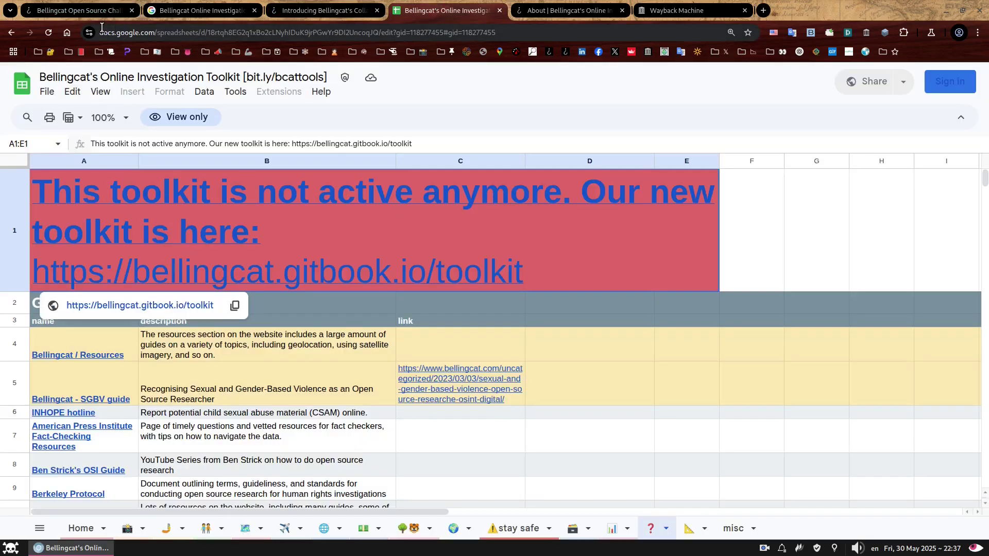
{"action": "left_click_drag", "start_coordinate": [100, 32], "coordinate": [201, 32]}
{"action": "key", "text": "ctrl+c"}
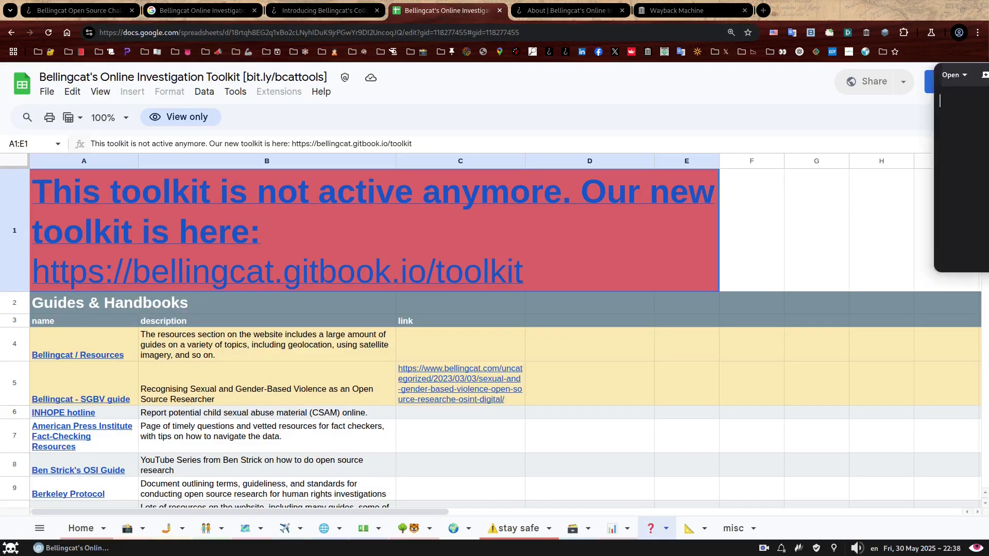
{"action": "key", "text": "ctrl+v"}
{"action": "key", "text": "ctrl+plus"}
{"action": "key", "text": "ctrl+plus"}
{"action": "key", "text": "ctrl+plus"}
{"action": "key", "text": "ctrl+plus"}
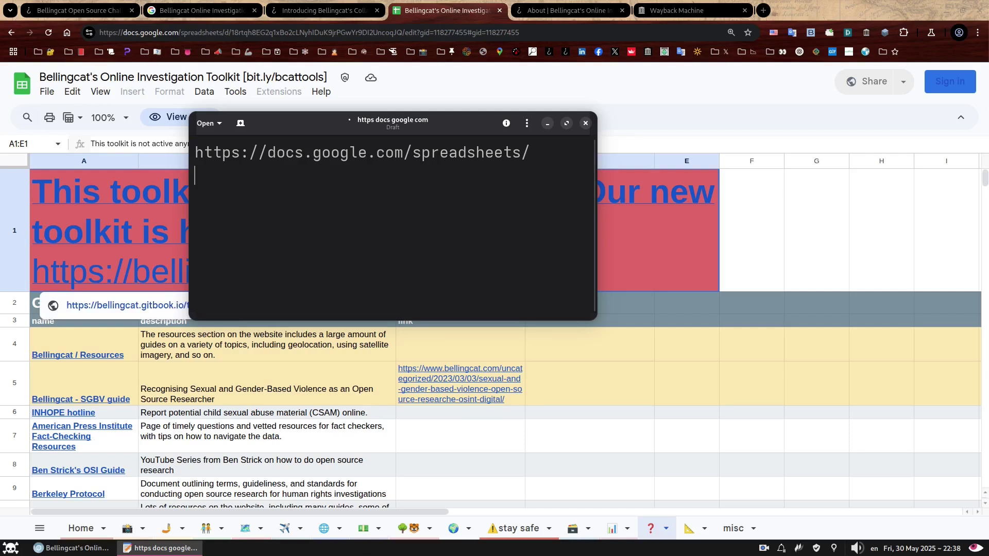
{"action": "key", "text": "ctrl+v"}
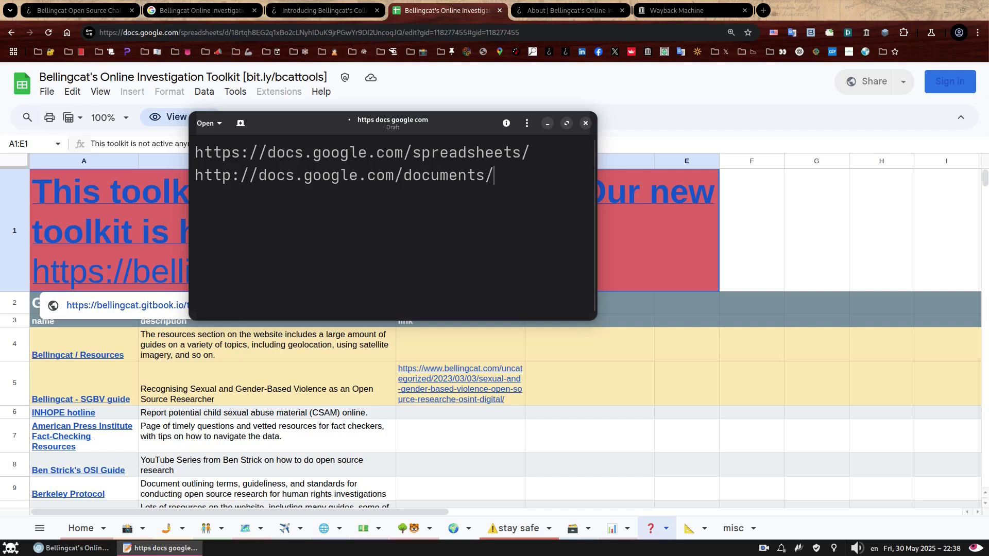
Step: Google bellingcat toolkit "docs.google.com/document" in a new tab
{"action": "left_click", "coordinate": [763, 10]}
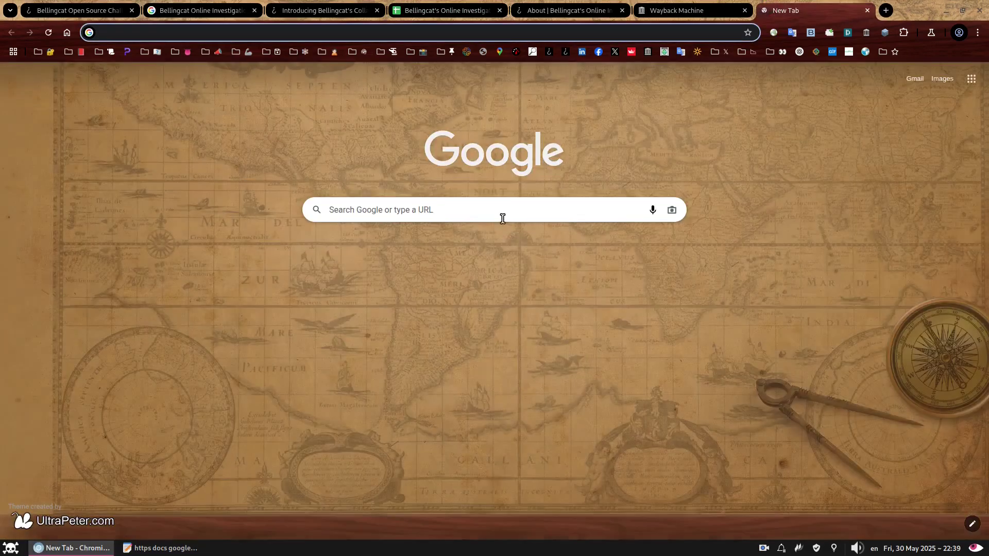
{"action": "left_click", "coordinate": [503, 209]}
{"action": "key", "text": "ctrl+v"}
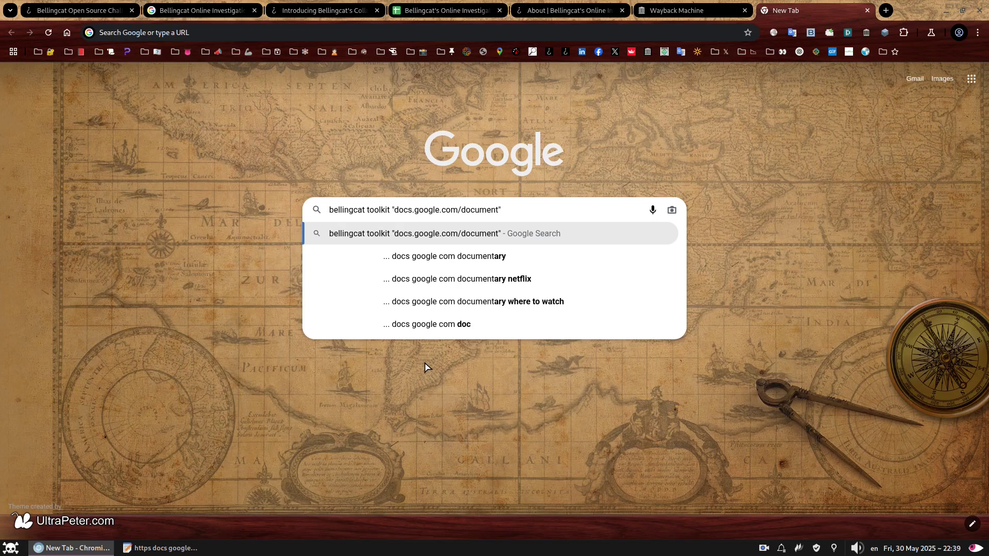
{"action": "key", "text": "Return"}
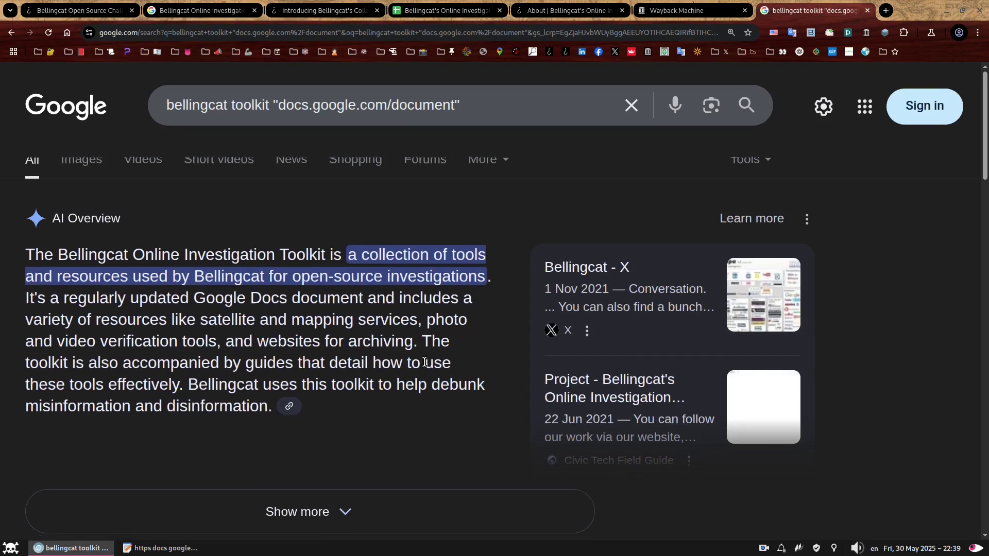
Step: Open the 'Bellingcat - X' post about the toolkit from the results
{"action": "scroll", "coordinate": [425, 363], "scroll_direction": "down", "scroll_amount": 8}
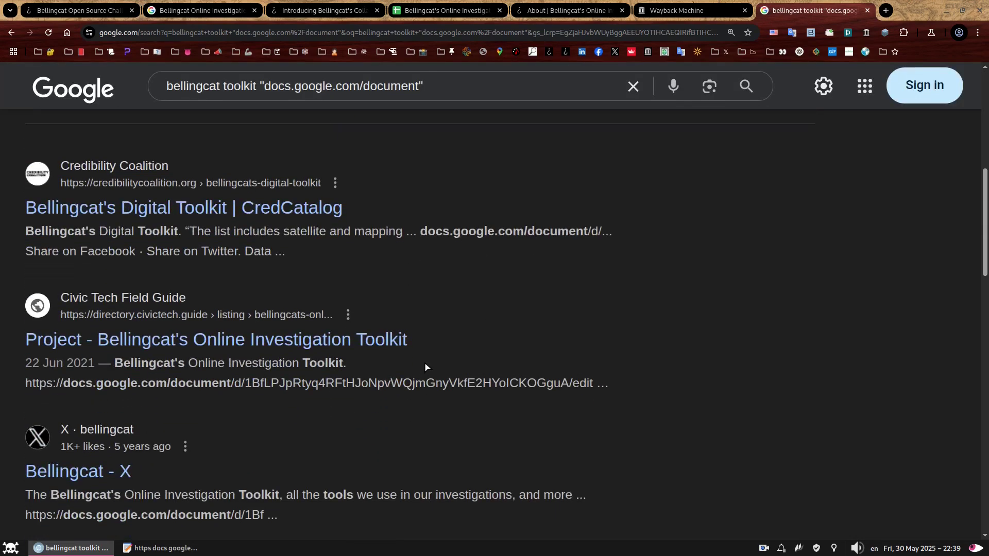
{"action": "scroll", "coordinate": [425, 367], "scroll_direction": "down", "scroll_amount": 1}
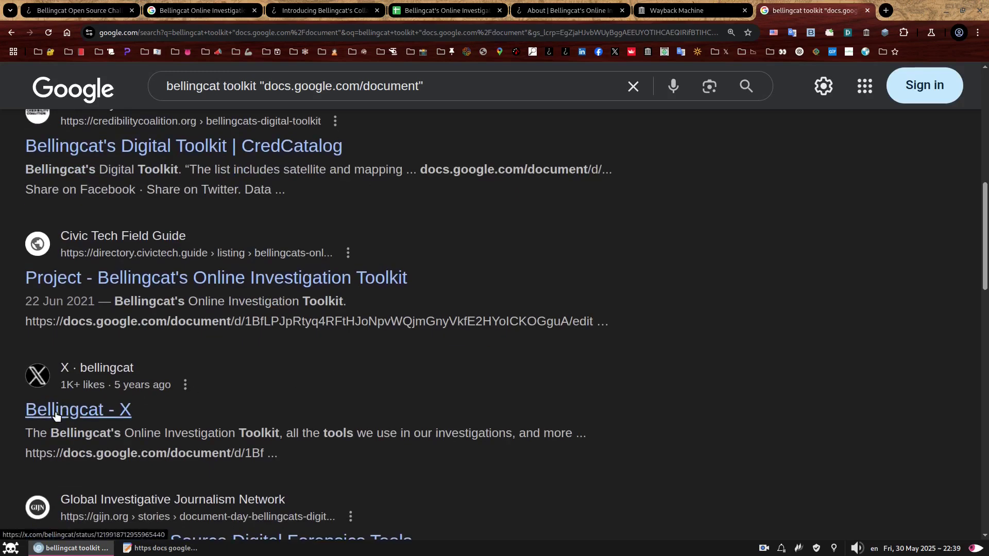
{"action": "middle_click", "coordinate": [57, 415]}
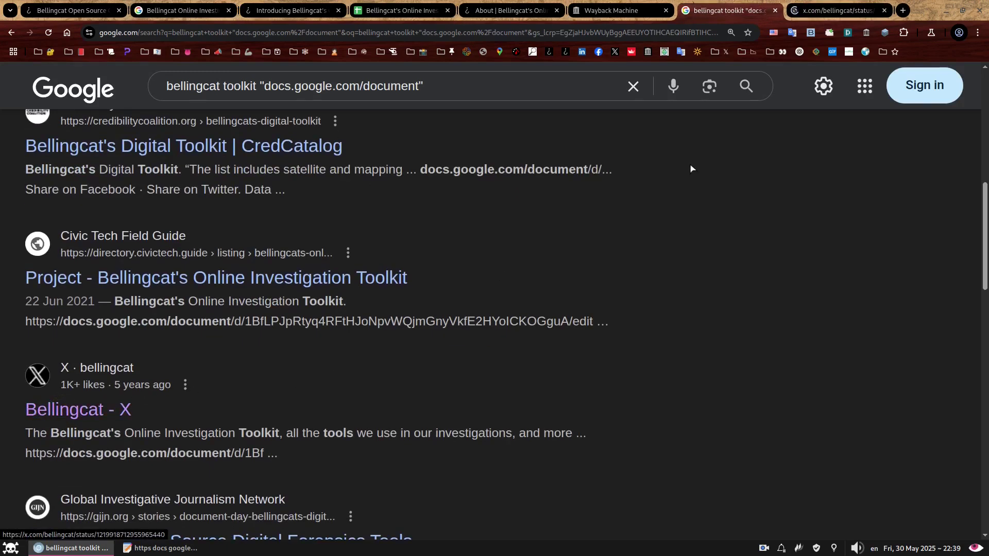
{"action": "left_click", "coordinate": [824, 10]}
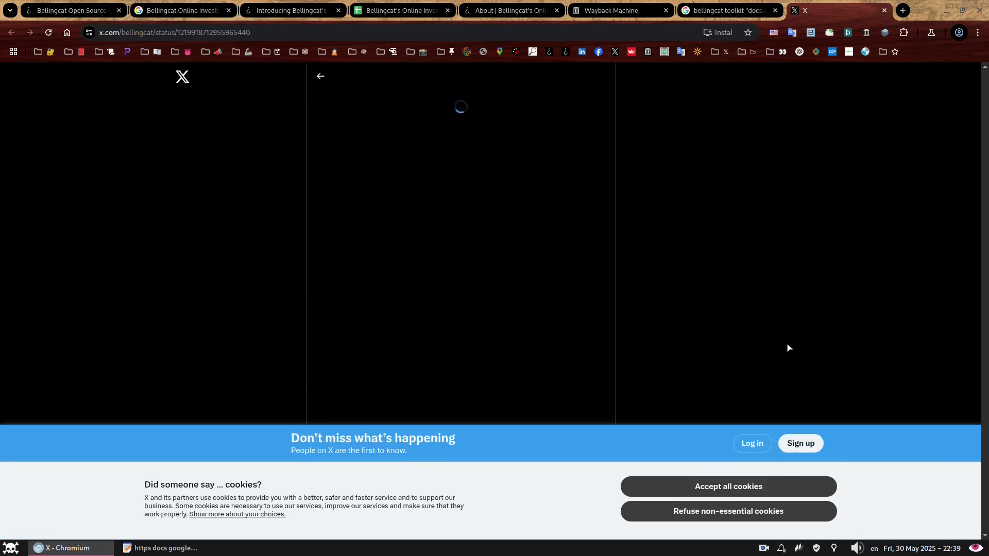
Step: Decline X cookies, zoom to 150%, and open the post's Google Docs link, which shows a deleted file
{"action": "left_click", "coordinate": [760, 511]}
{"action": "key", "text": "ctrl+plus"}
{"action": "key", "text": "ctrl+plus"}
{"action": "key", "text": "ctrl+plus"}
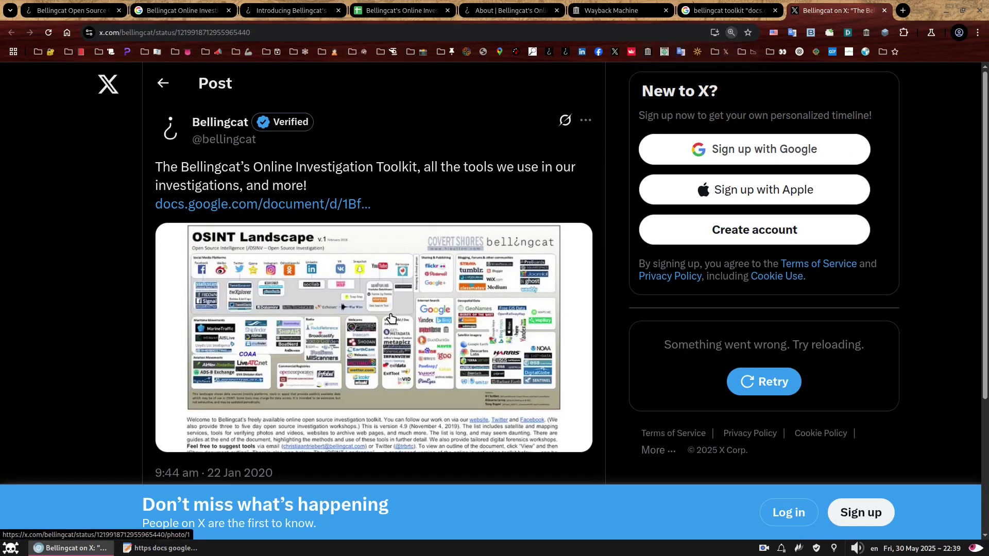
{"action": "left_click", "coordinate": [67, 10]}
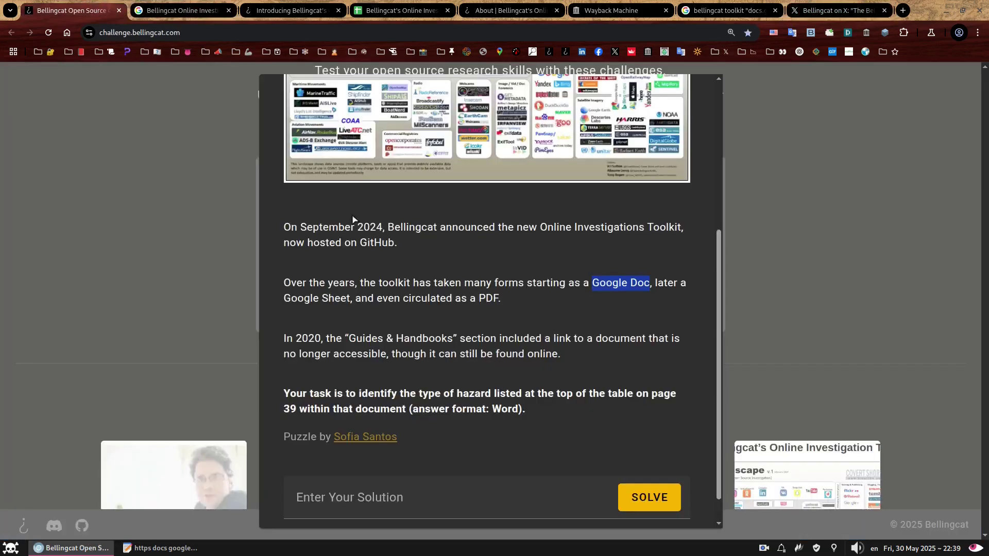
{"action": "left_click", "coordinate": [832, 12]}
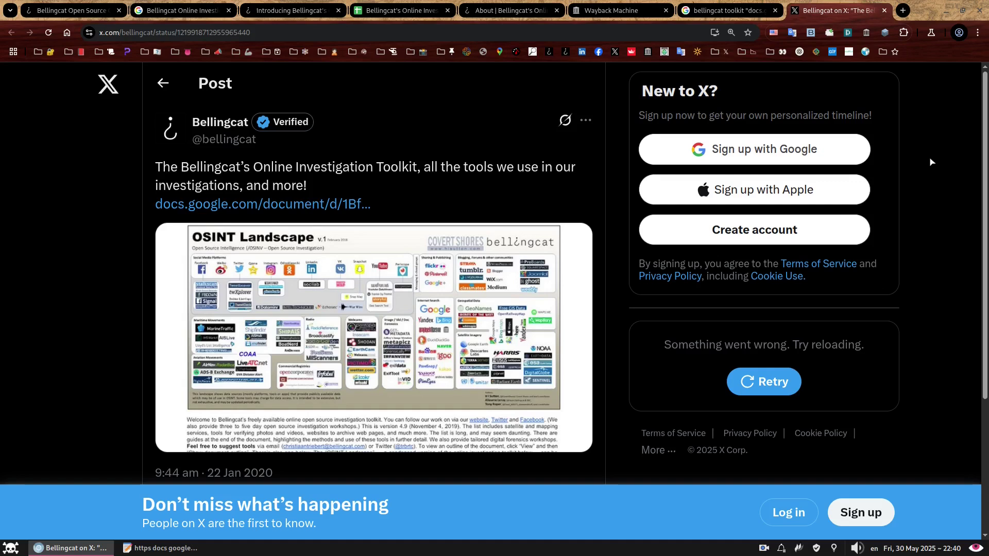
{"action": "middle_click", "coordinate": [294, 206]}
{"action": "left_click", "coordinate": [855, 10]}
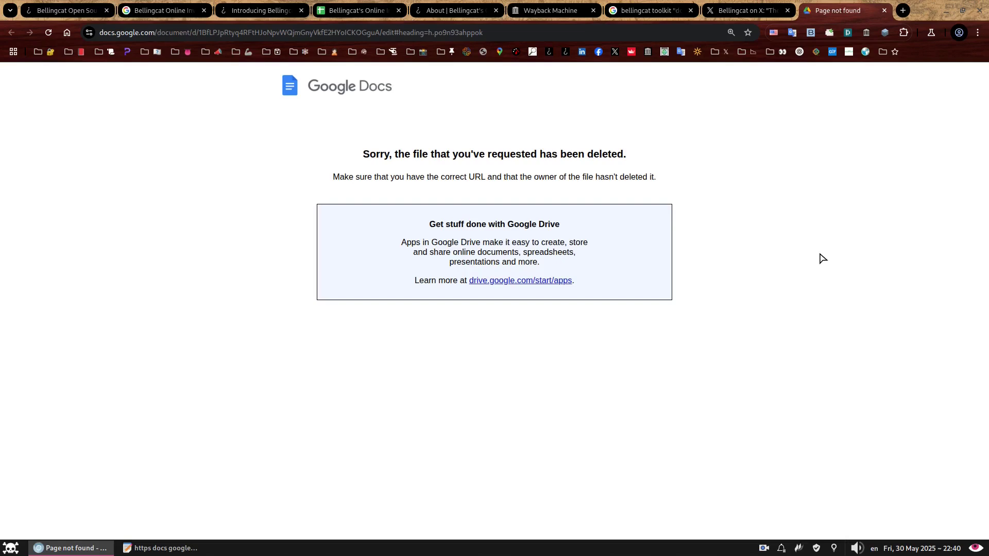
Step: Open the Wayback Machine calendar for the deleted Doc and show its 2020 captures
{"action": "left_click", "coordinate": [866, 32]}
{"action": "left_click", "coordinate": [818, 160]}
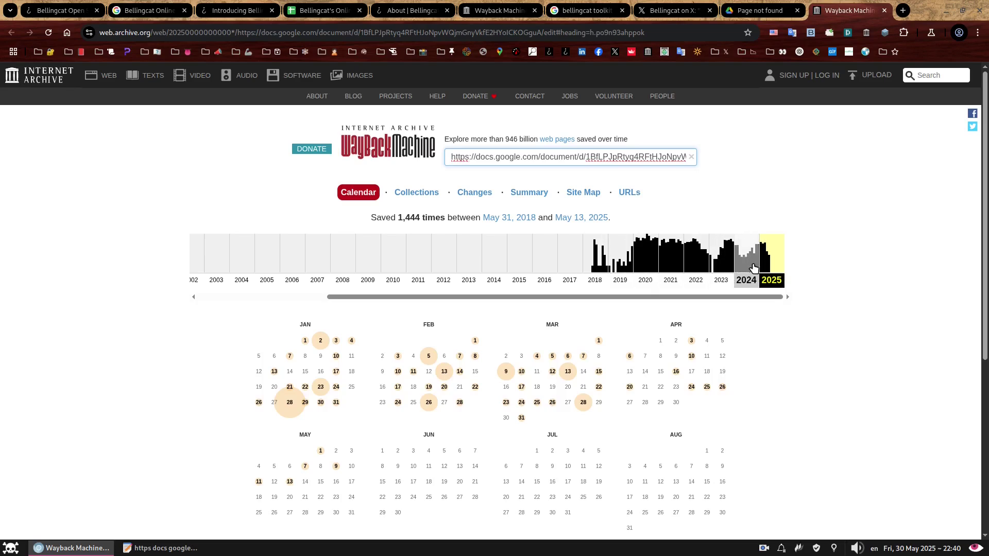
{"action": "mouse_move", "coordinate": [598, 371]}
{"action": "mouse_move", "coordinate": [567, 373]}
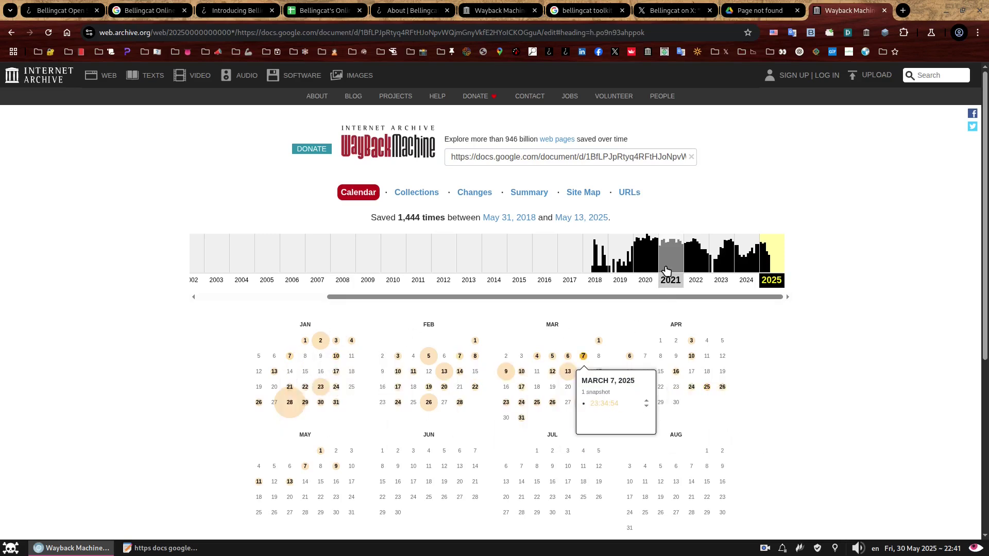
{"action": "left_click", "coordinate": [646, 255]}
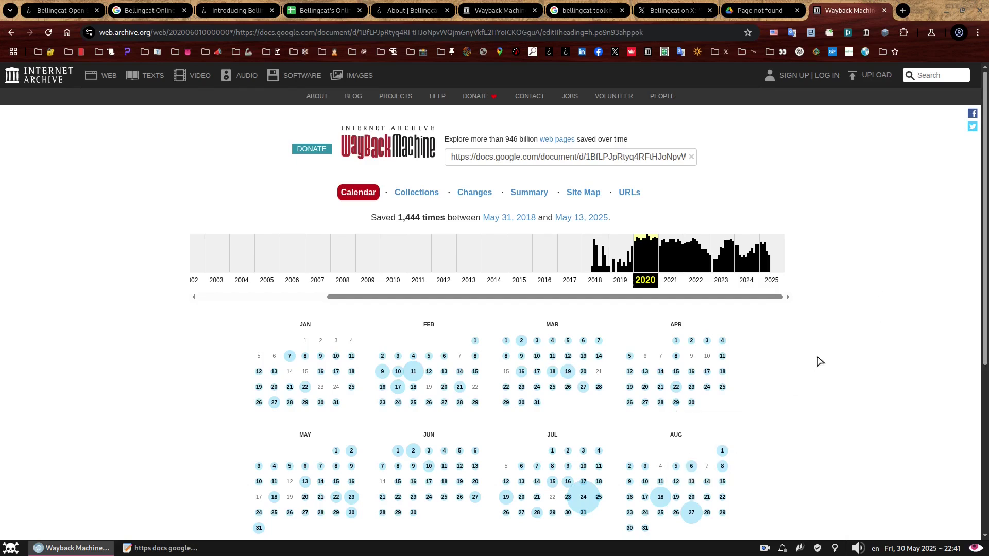
Step: Open the August 28, 2020 17:22:13 snapshot in a new tab and reload it
{"action": "scroll", "coordinate": [820, 361], "scroll_direction": "down", "scroll_amount": 3}
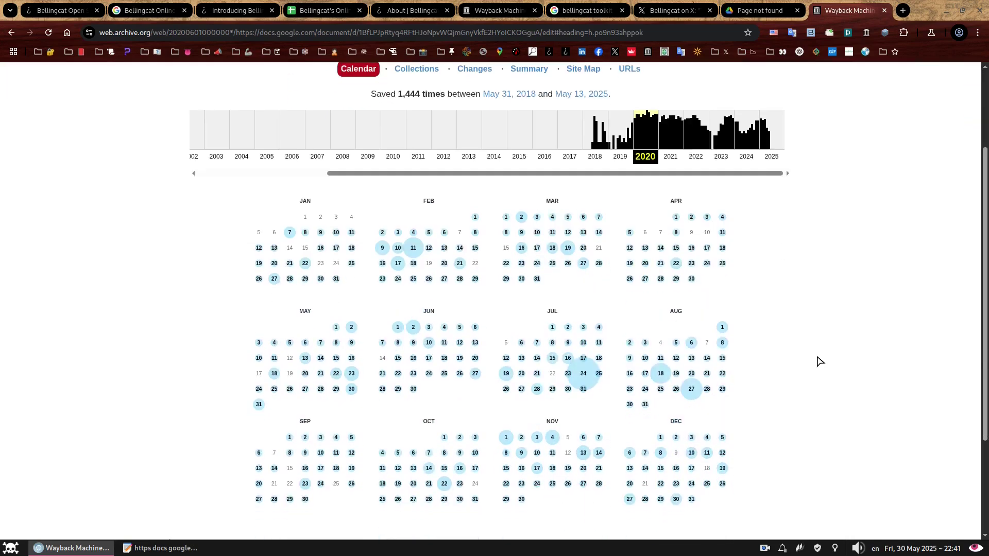
{"action": "mouse_move", "coordinate": [707, 389]}
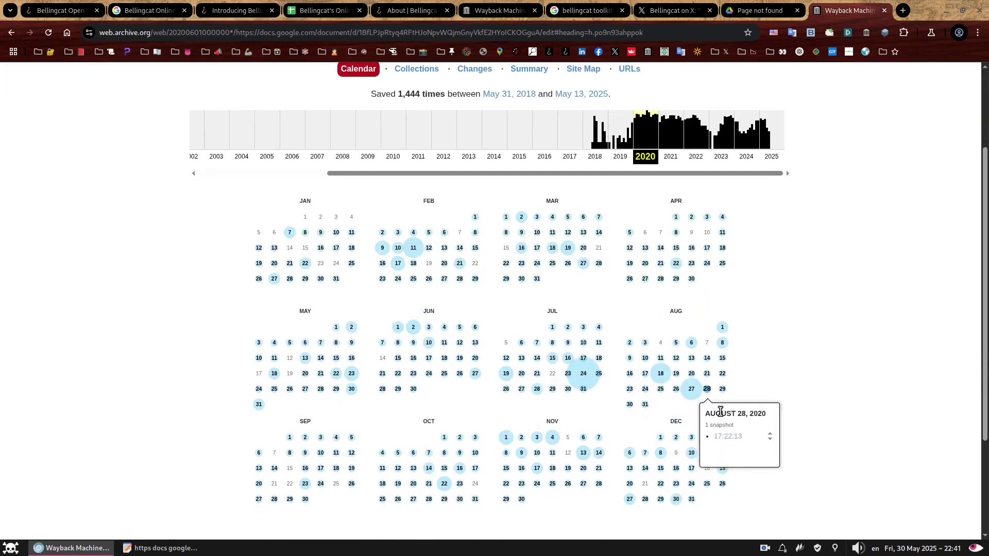
{"action": "middle_click", "coordinate": [724, 437]}
{"action": "left_click", "coordinate": [857, 12]}
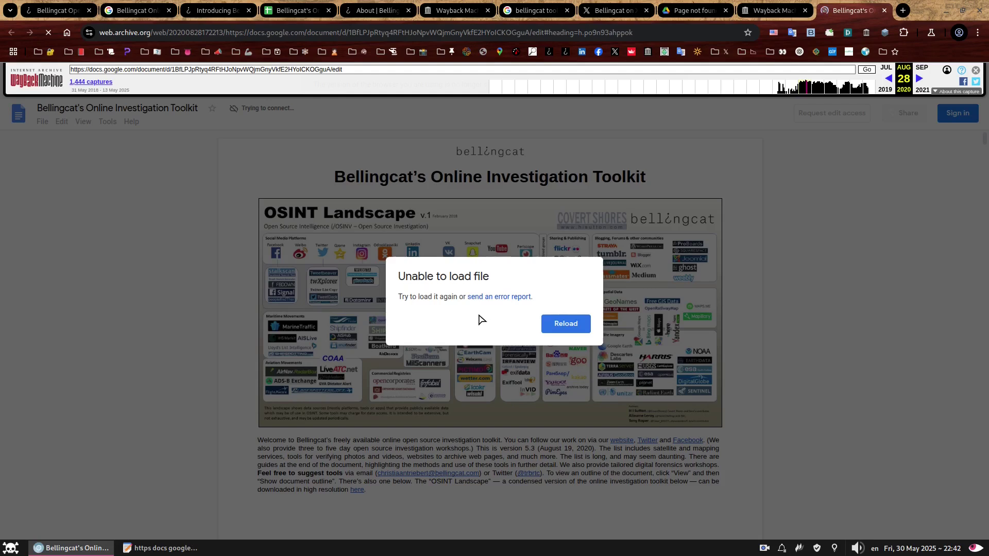
{"action": "left_click", "coordinate": [571, 325]}
{"action": "scroll", "coordinate": [588, 397], "scroll_direction": "down", "scroll_amount": 1}
Step: Reread the challenge task, highlighting 'GitHub', then open a new Google tab beside the archived Doc
{"action": "left_click", "coordinate": [57, 10]}
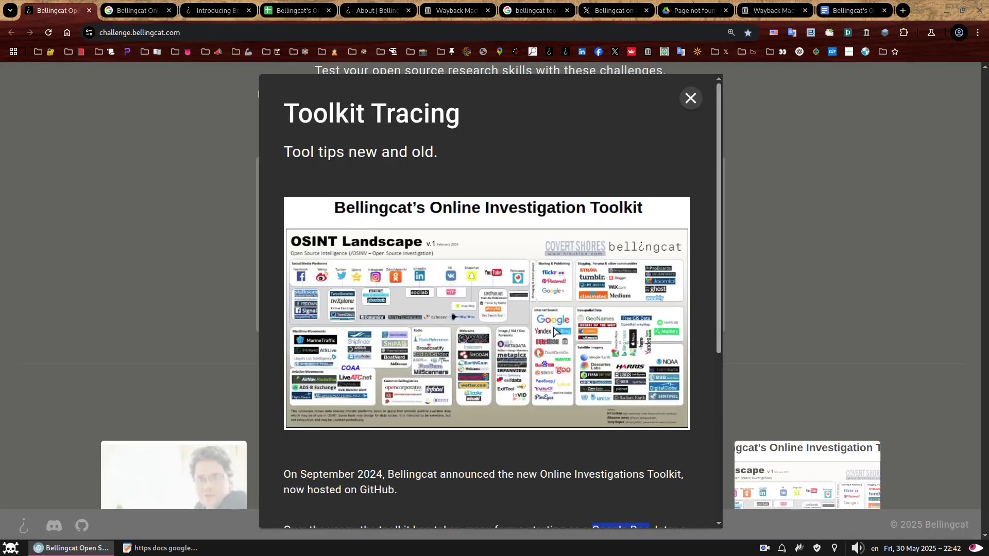
{"action": "scroll", "coordinate": [475, 296], "scroll_direction": "down", "scroll_amount": 2}
{"action": "scroll", "coordinate": [475, 296], "scroll_direction": "down", "scroll_amount": 2}
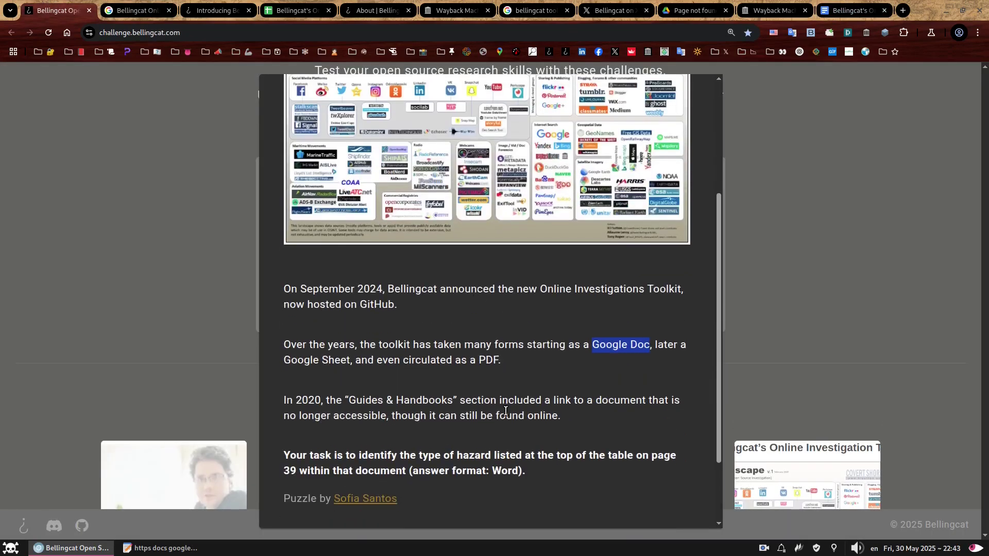
{"action": "scroll", "coordinate": [536, 361], "scroll_direction": "down", "scroll_amount": 1}
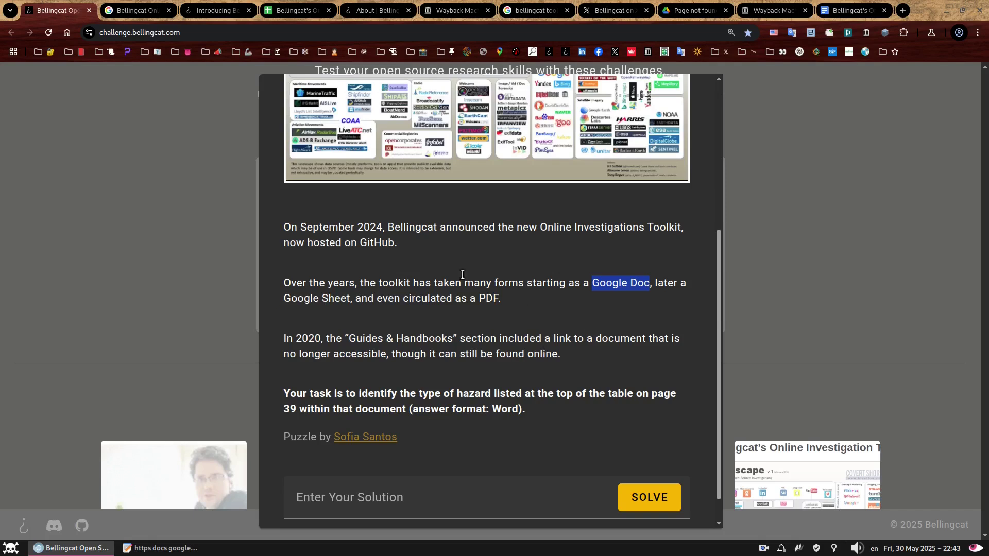
{"action": "double_click", "coordinate": [373, 242]}
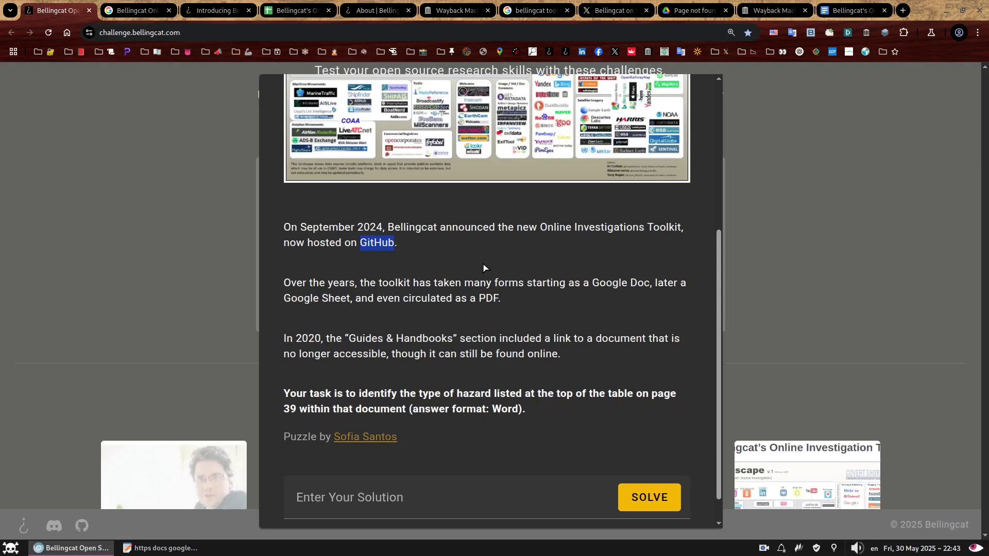
{"action": "left_click", "coordinate": [850, 11]}
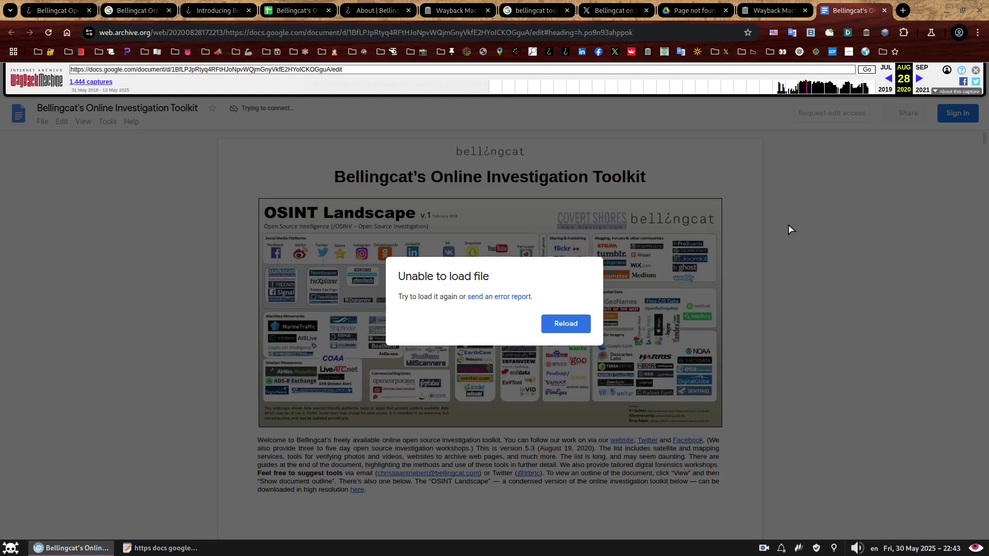
{"action": "key", "text": "ctrl+t"}
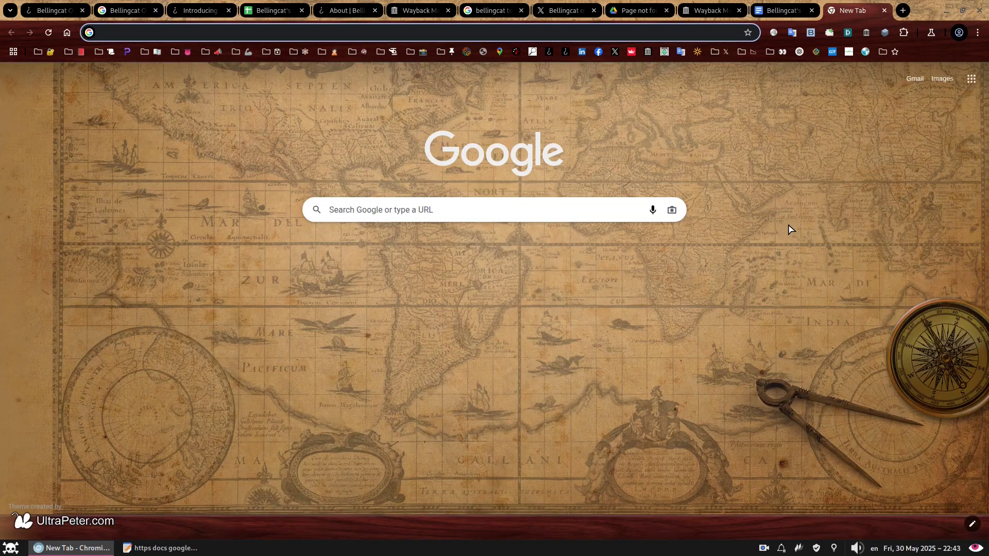
Step: Search Google for 'Bellingcat toolkit filetype:pdf before:2021'
{"action": "left_click", "coordinate": [628, 204]}
{"action": "type", "text": "Bellingcat toolkit"}
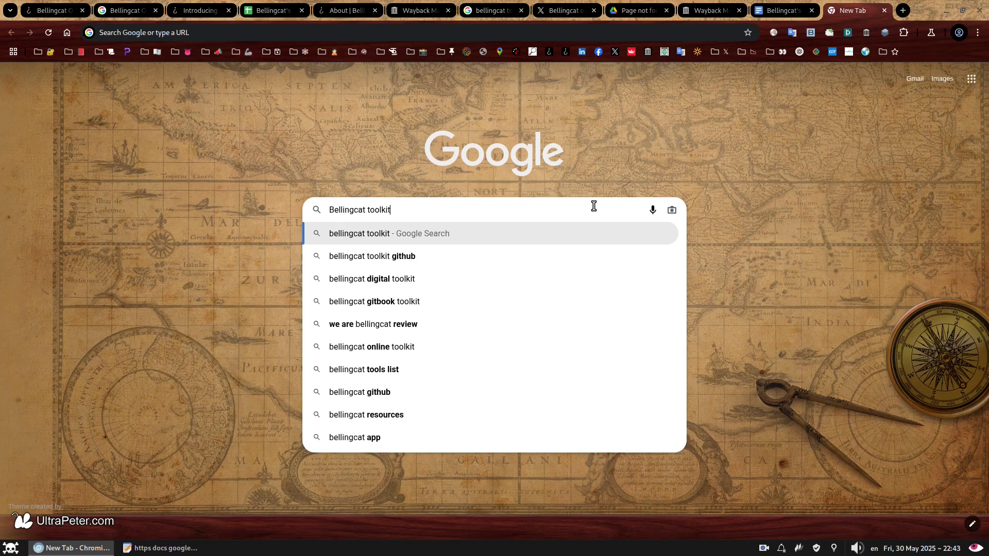
{"action": "type", "text": " filetype:pdf"}
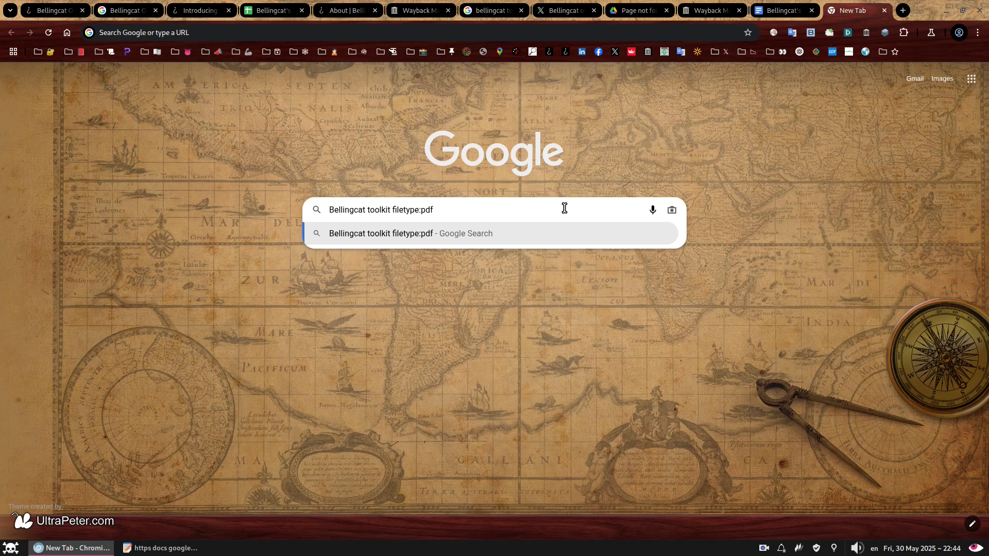
{"action": "type", "text": "before:2021"}
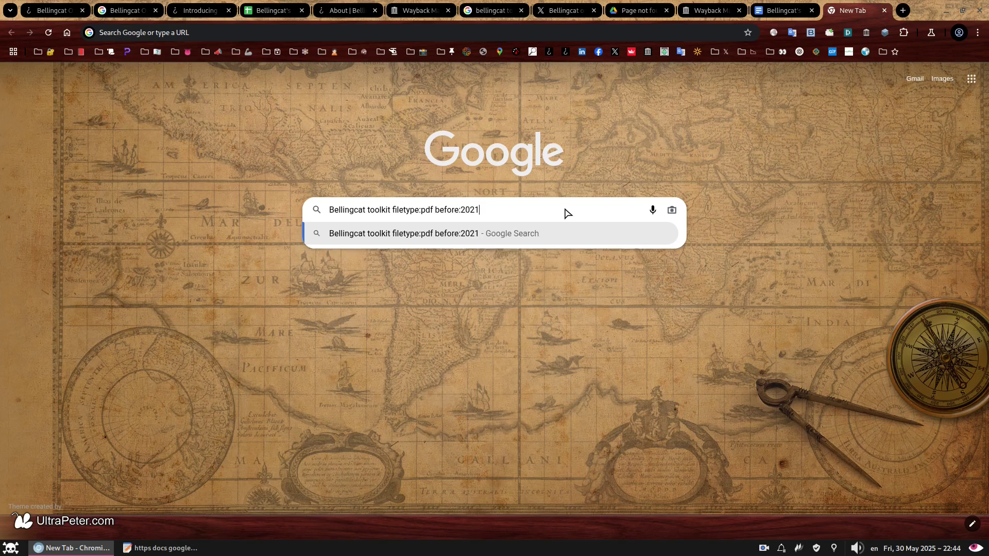
{"action": "key", "text": "Return"}
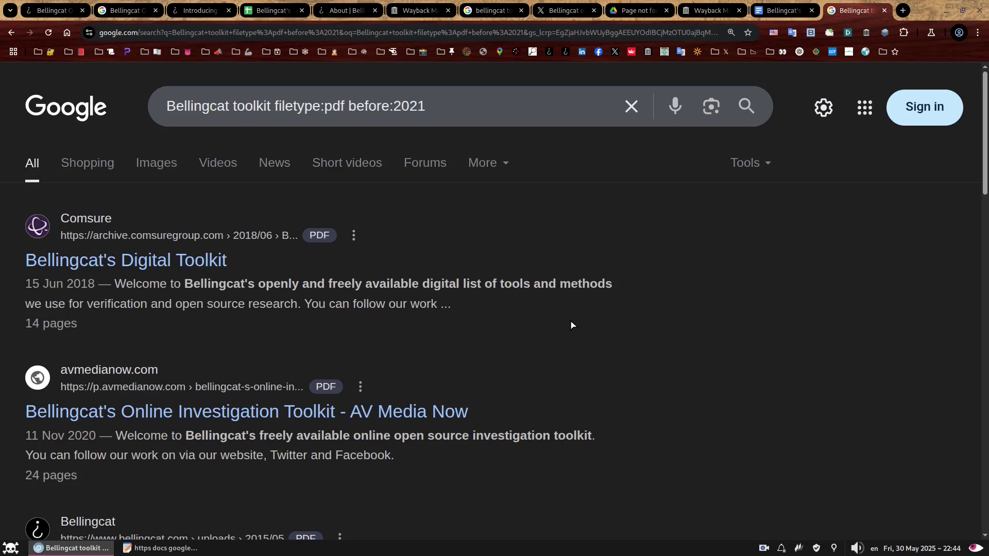
Step: Check the 2018 and 2020 result dates and open the AV Media Now toolkit PDF
{"action": "left_click_drag", "start_coordinate": [66, 284], "coordinate": [94, 284]}
{"action": "left_click", "coordinate": [93, 283]}
{"action": "left_click_drag", "start_coordinate": [68, 436], "coordinate": [94, 436]}
{"action": "left_click", "coordinate": [94, 436]}
{"action": "left_click", "coordinate": [279, 419]}
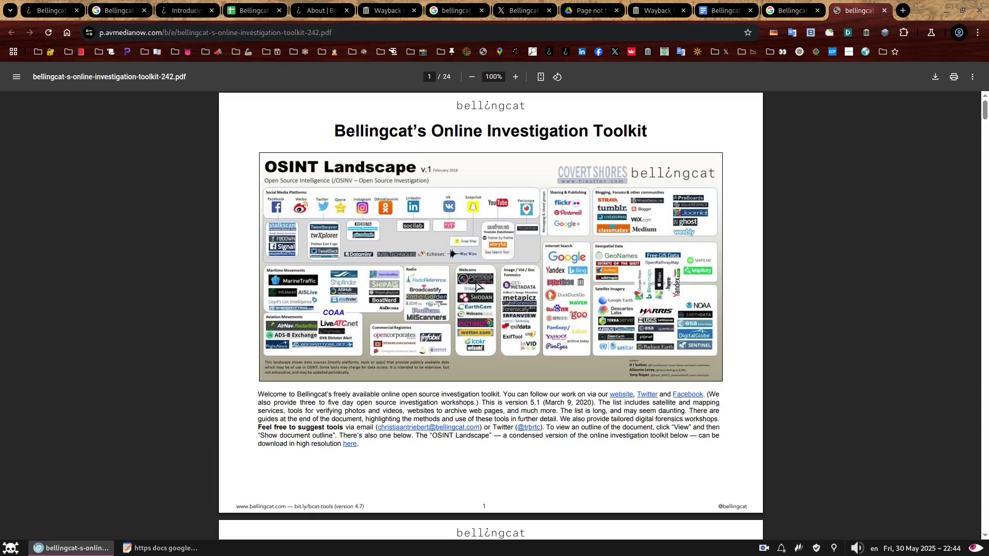
Step: Jump to the Guides & Handbooks section of the toolkit PDF and zoom to 175%
{"action": "scroll", "coordinate": [491, 244], "scroll_direction": "down", "scroll_amount": 8}
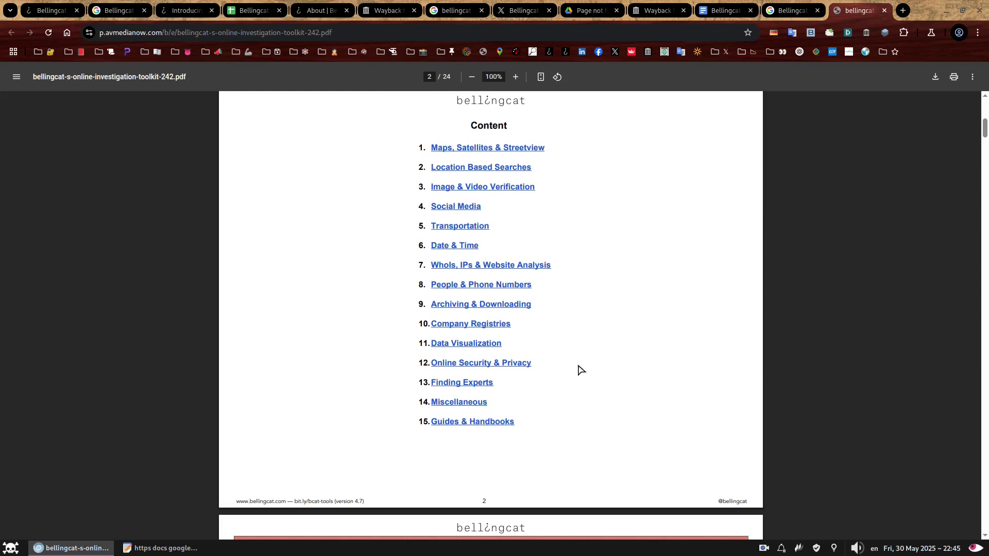
{"action": "left_click", "coordinate": [494, 423]}
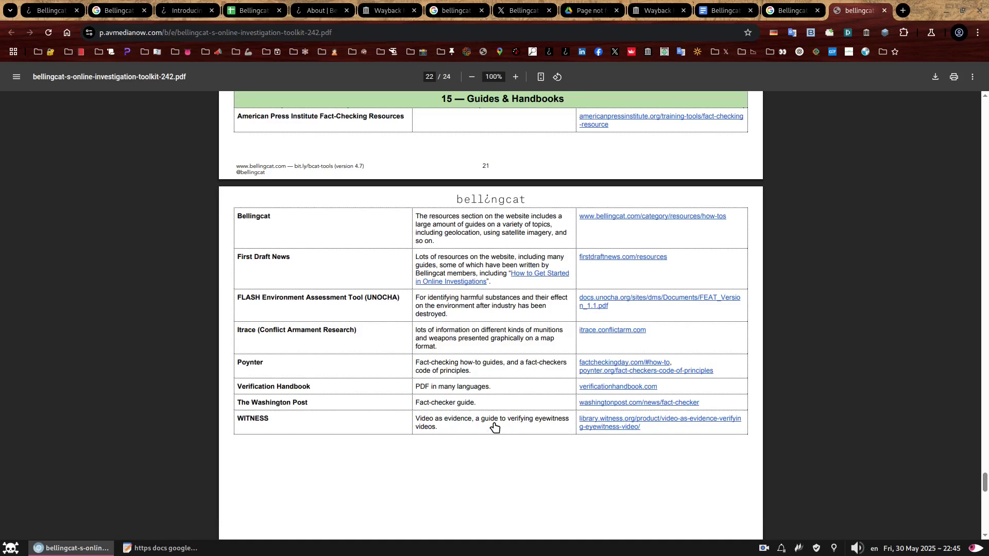
{"action": "left_click", "coordinate": [516, 77]}
{"action": "left_click", "coordinate": [516, 77]}
{"action": "left_click", "coordinate": [516, 77]}
{"action": "left_click", "coordinate": [516, 77]}
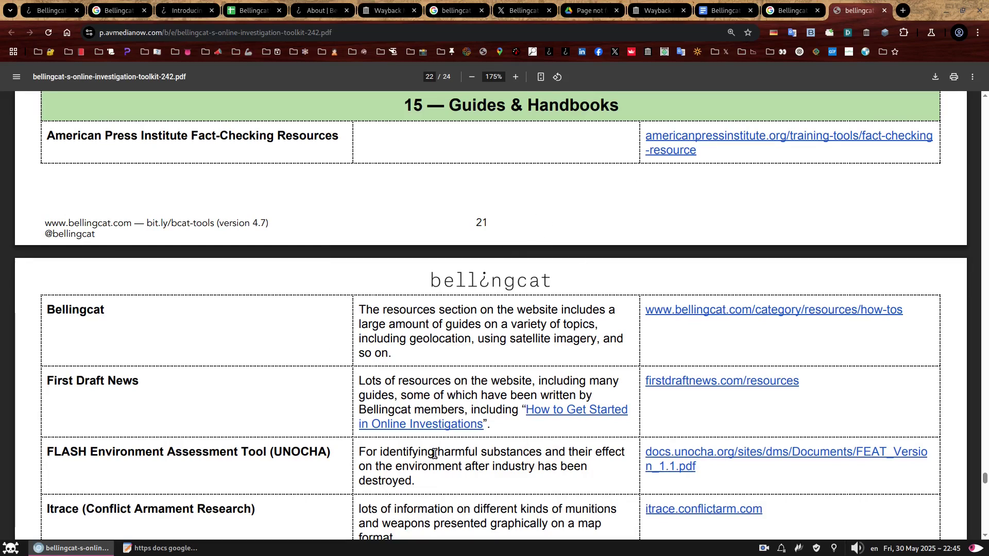
Step: Open the FLASH row's FEAT_Version_1.1.pdf link in a new tab, landing on the unocha.org homepage
{"action": "left_click_drag", "start_coordinate": [438, 452], "coordinate": [545, 452]}
{"action": "left_click", "coordinate": [544, 453]}
{"action": "middle_click", "coordinate": [668, 458]}
{"action": "left_click", "coordinate": [858, 11]}
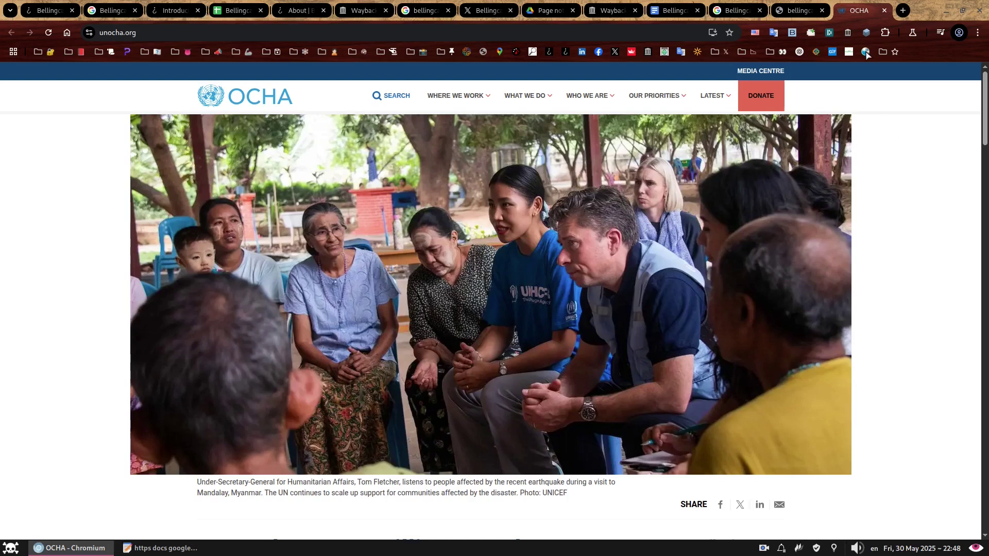
Step: Reread the task's note that the document is still online, then open a new tab from the toolkit PDF
{"action": "left_click", "coordinate": [49, 10]}
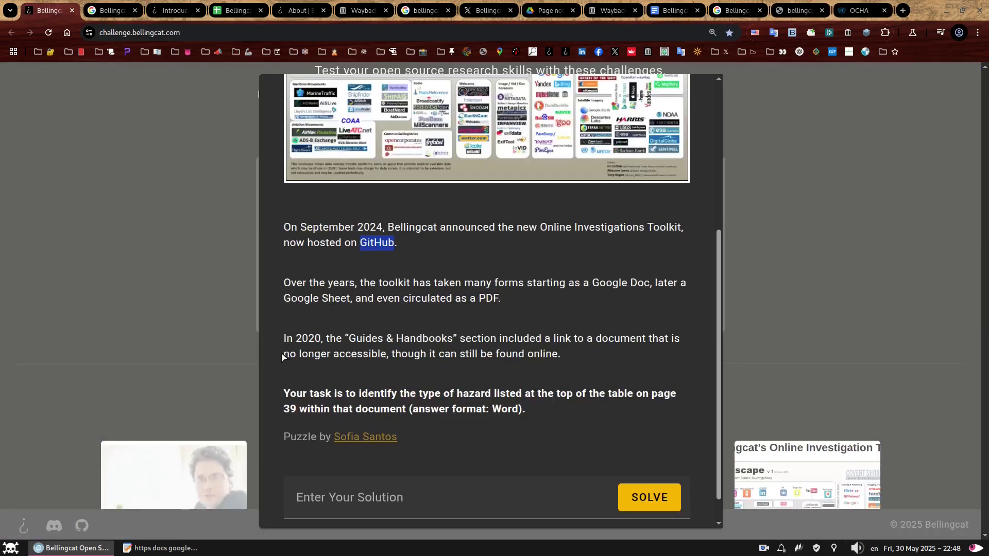
{"action": "left_click_drag", "start_coordinate": [283, 355], "coordinate": [571, 359]}
{"action": "left_click", "coordinate": [573, 360]}
{"action": "left_click", "coordinate": [801, 10]}
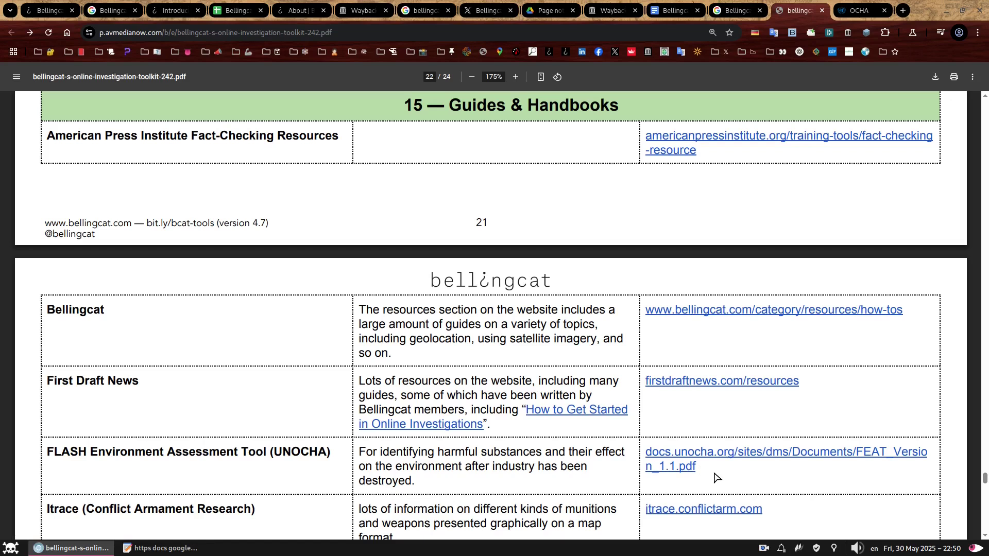
{"action": "key", "text": "ctrl+t"}
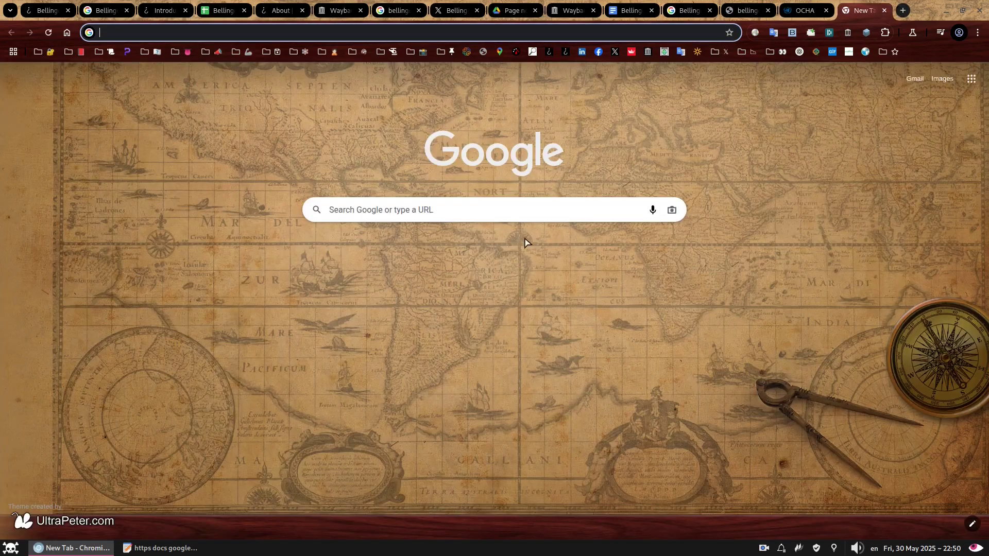
Step: Search Google for 'FEAT_Version_1.1.pdf' and open the UN Digital Library record in a new tab
{"action": "left_click", "coordinate": [520, 210]}
{"action": "type", "text": "\"FEAT_Version_1.1.pdf\""}
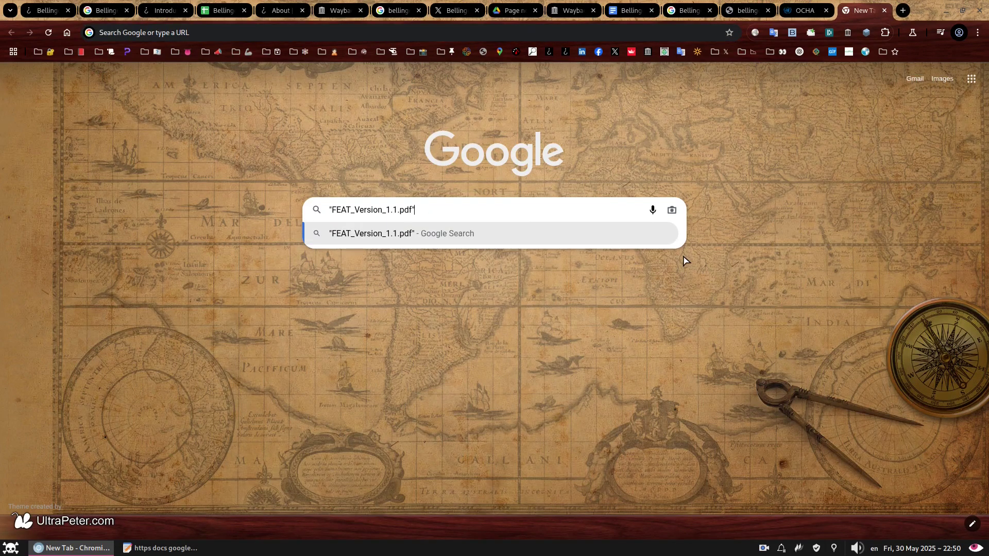
{"action": "key", "text": "Return"}
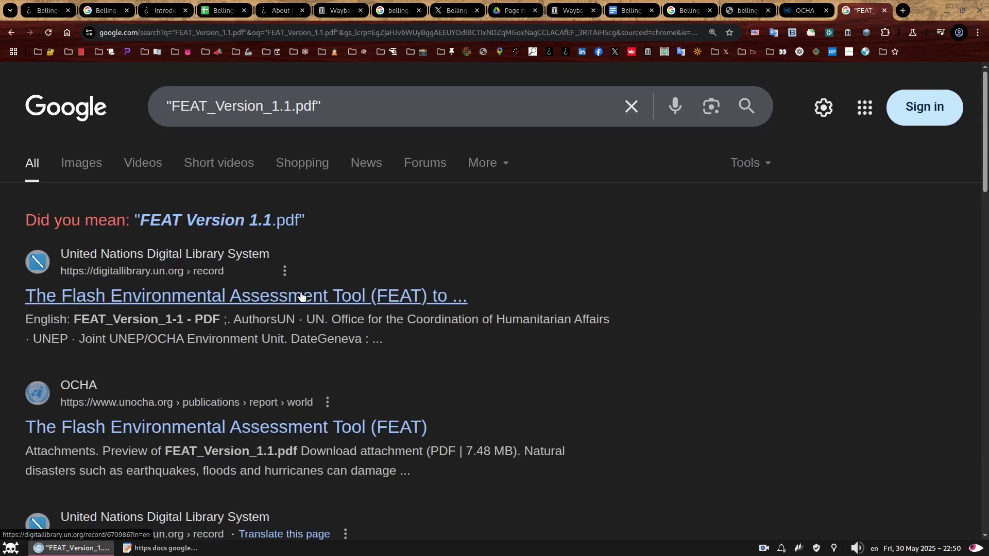
{"action": "middle_click", "coordinate": [301, 297]}
{"action": "left_click", "coordinate": [868, 18]}
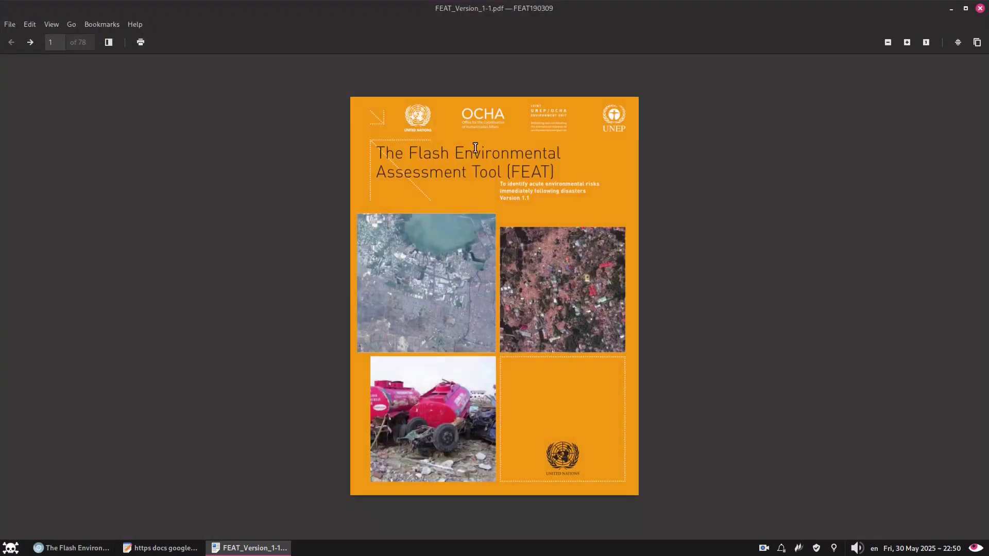
Step: Zoom into the FEAT document's cover page in Atril
{"action": "left_click", "coordinate": [907, 42]}
{"action": "left_click", "coordinate": [907, 42]}
{"action": "left_click", "coordinate": [907, 42]}
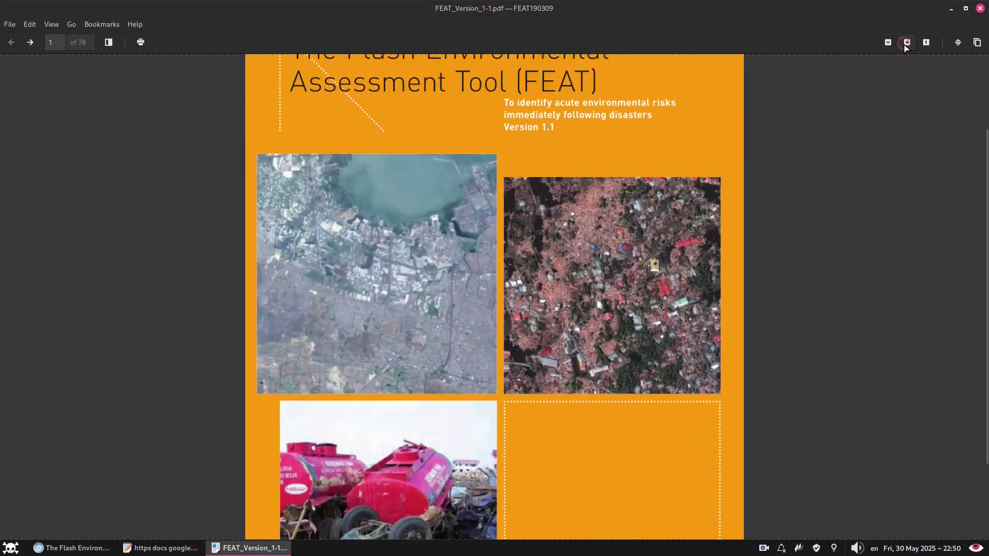
{"action": "left_click", "coordinate": [906, 43]}
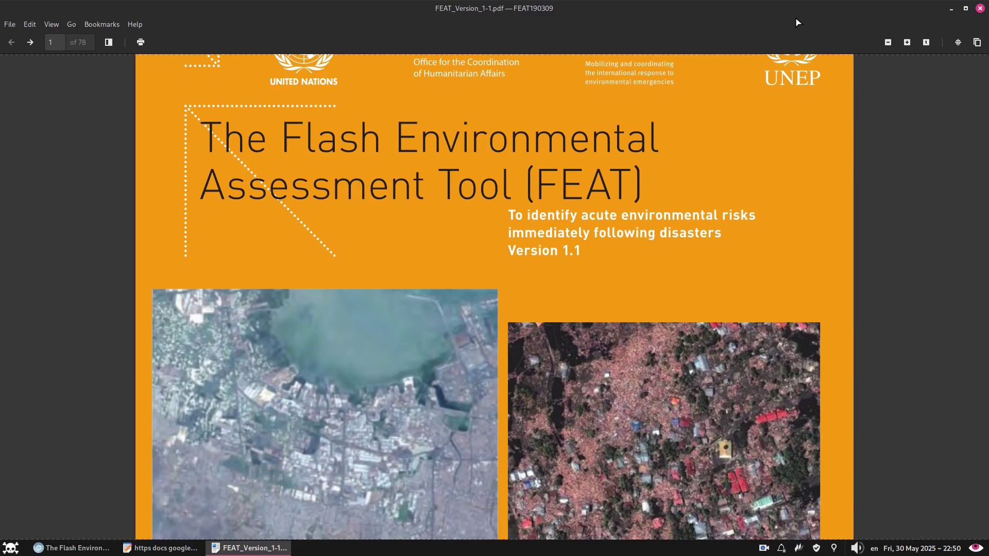
{"action": "left_click", "coordinate": [72, 548]}
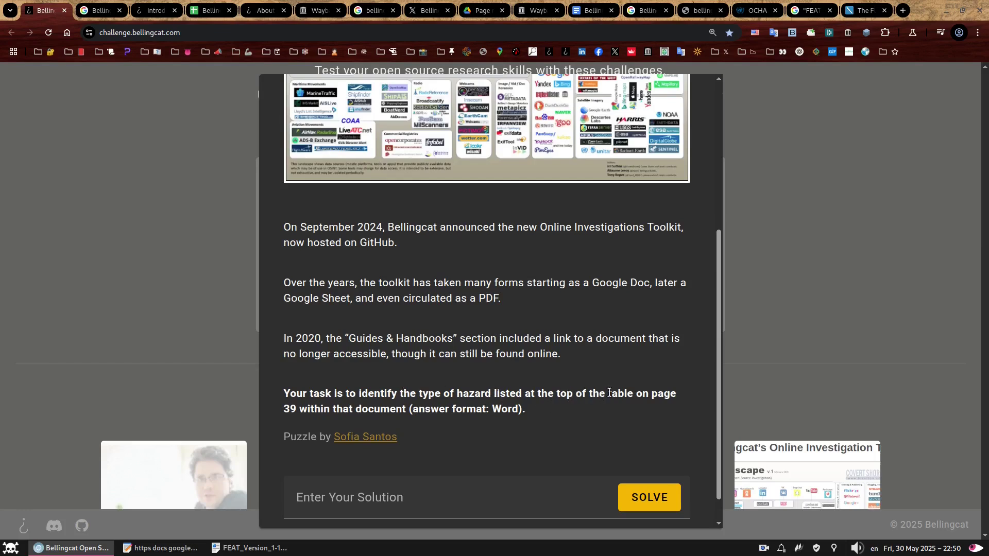
{"action": "left_click", "coordinate": [249, 548]}
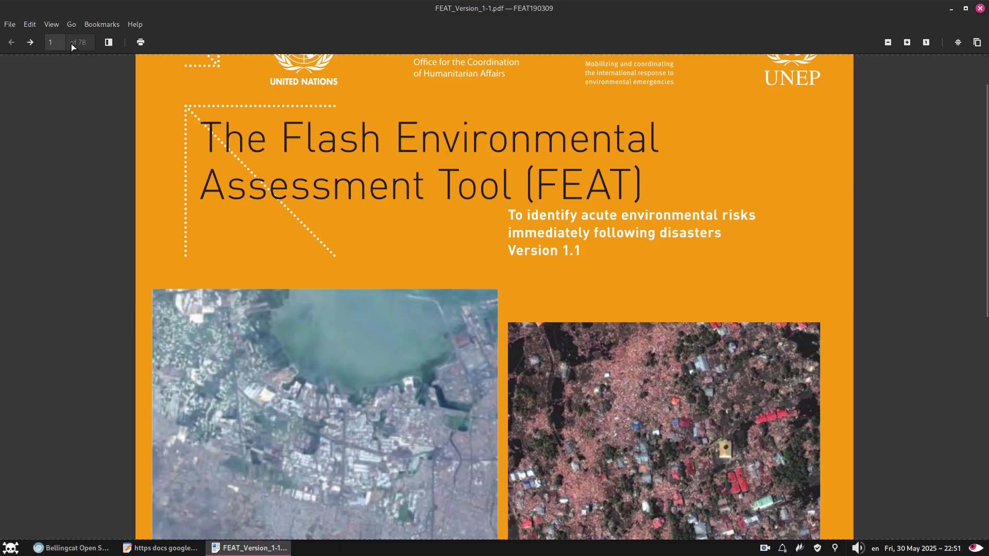
Step: Go to printed page 39's Label Look-up Table, zoom in, and select the top hazard 'Explosive'
{"action": "type", "text": "39"}
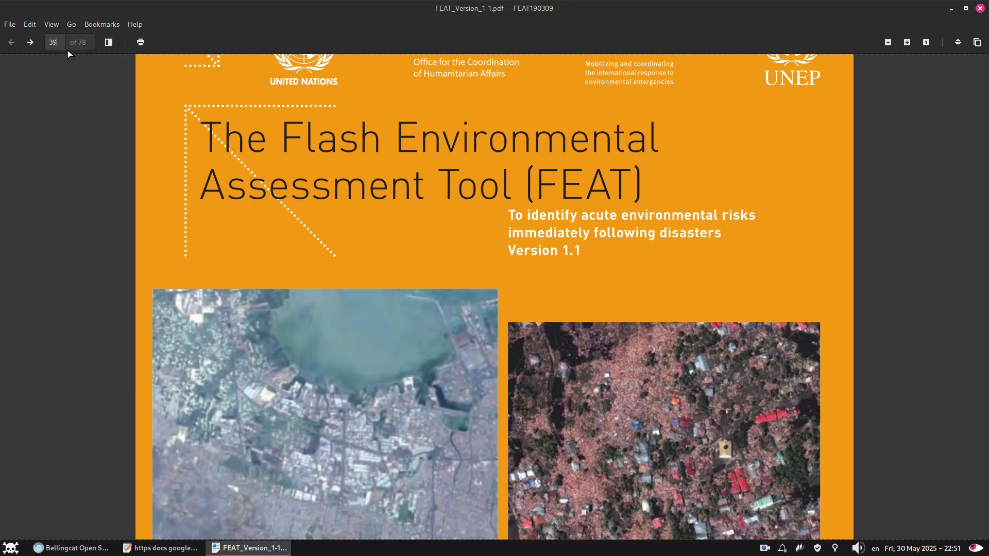
{"action": "key", "text": "Return"}
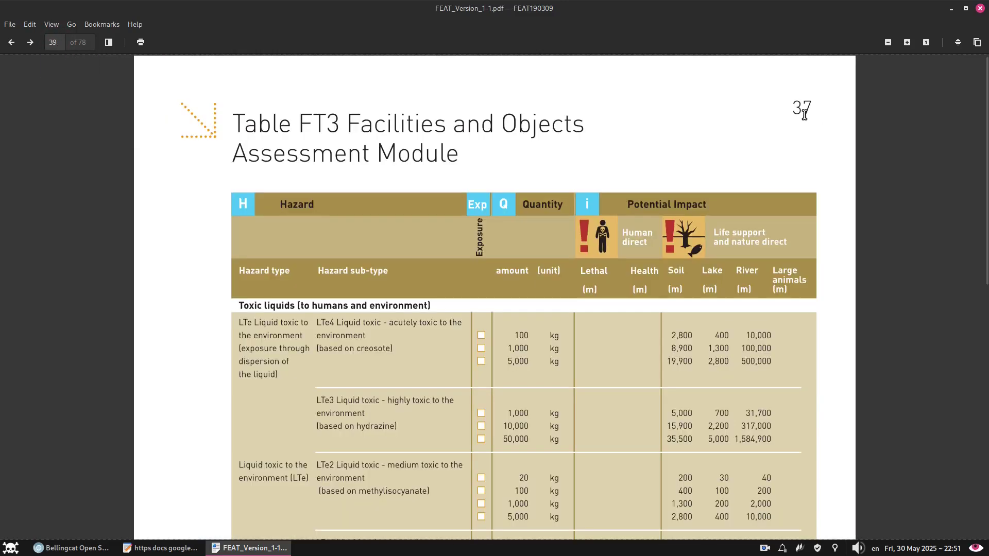
{"action": "left_click", "coordinate": [30, 42]}
{"action": "left_click", "coordinate": [29, 42]}
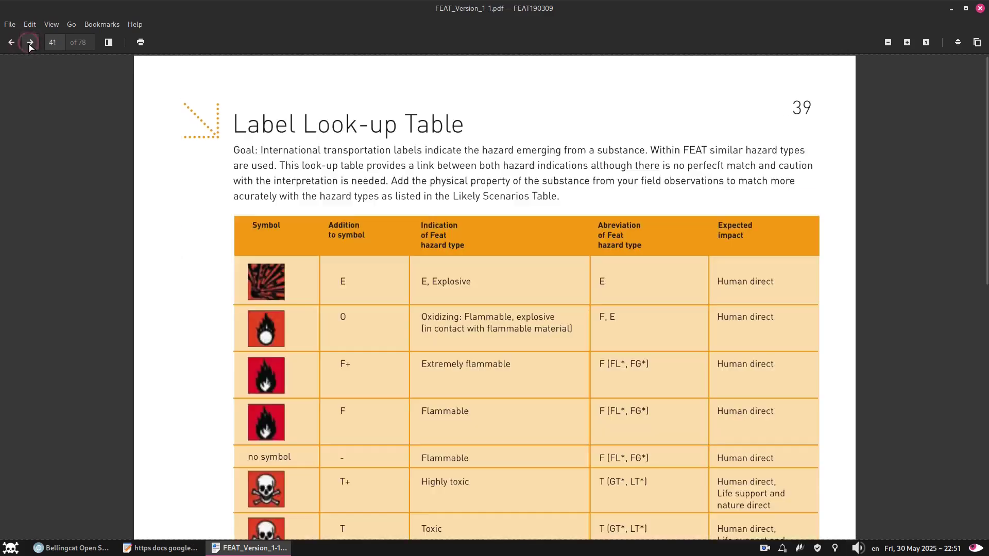
{"action": "left_click", "coordinate": [907, 42]}
{"action": "left_click", "coordinate": [907, 43]}
{"action": "left_click", "coordinate": [906, 42]}
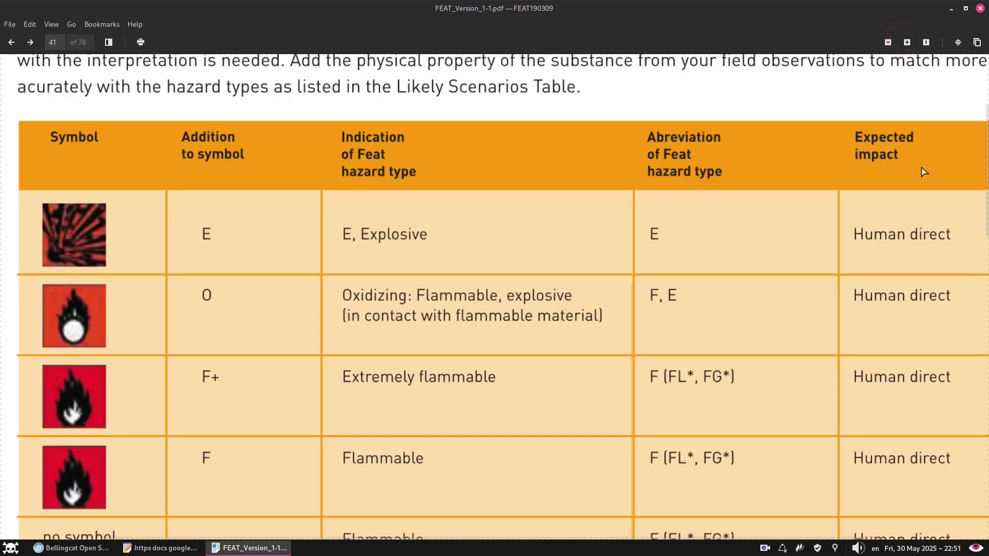
{"action": "scroll", "coordinate": [924, 180], "scroll_direction": "up", "scroll_amount": 2}
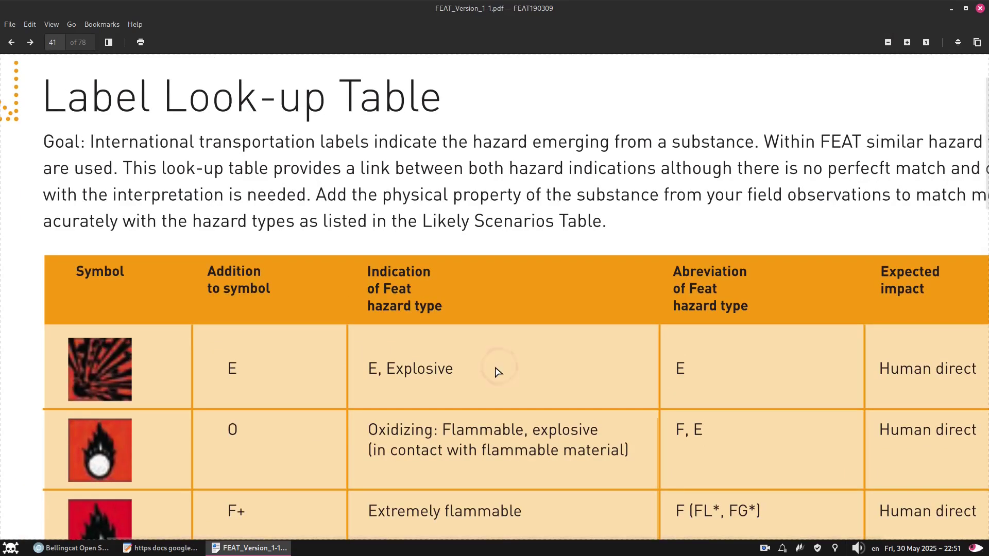
{"action": "double_click", "coordinate": [412, 369]}
{"action": "key", "text": "ctrl+c"}
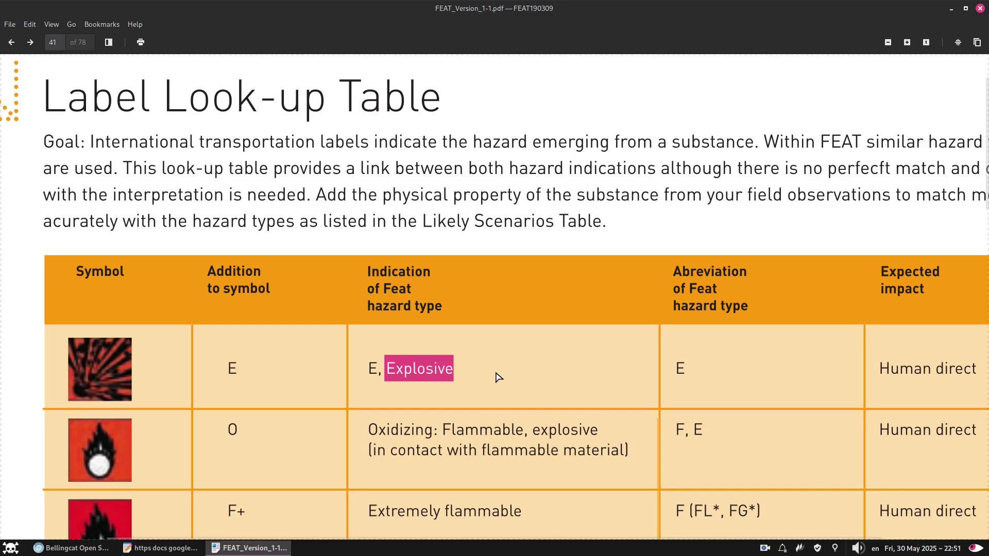
Step: Paste 'Explosive' into the Toolkit Tracing solution field and submit it
{"action": "left_click", "coordinate": [73, 548]}
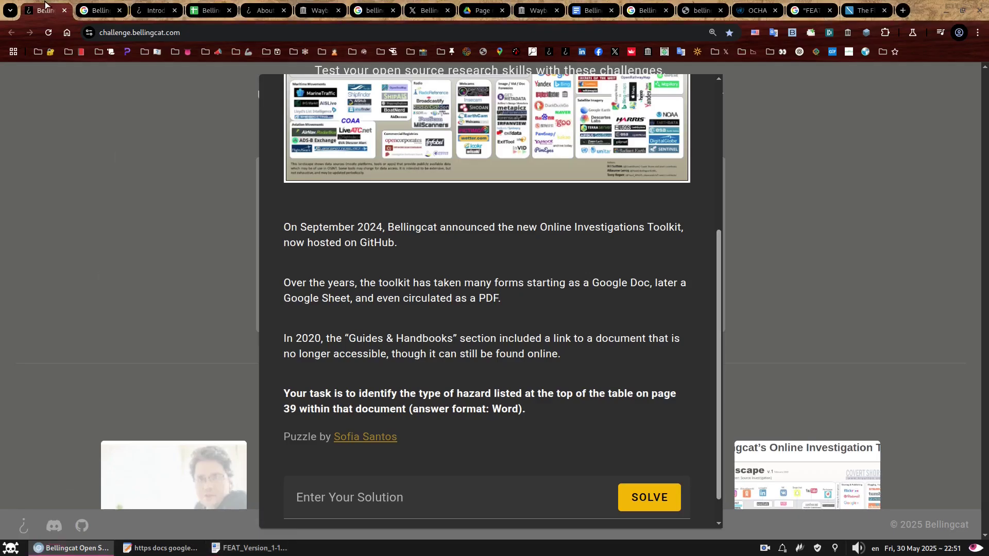
{"action": "left_click", "coordinate": [527, 489]}
{"action": "key", "text": "ctrl+v"}
{"action": "left_click", "coordinate": [648, 503]}
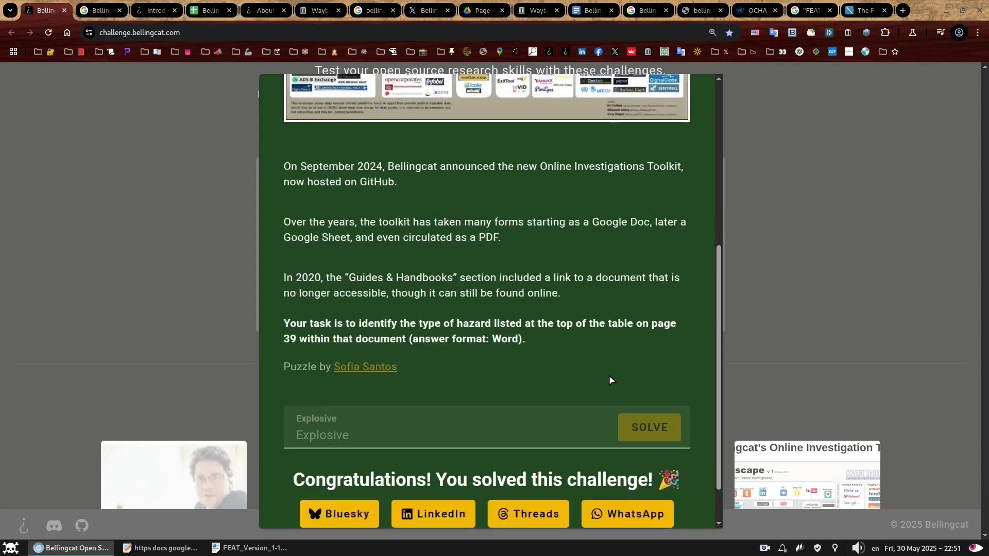
{"action": "scroll", "coordinate": [609, 380], "scroll_direction": "up", "scroll_amount": 1}
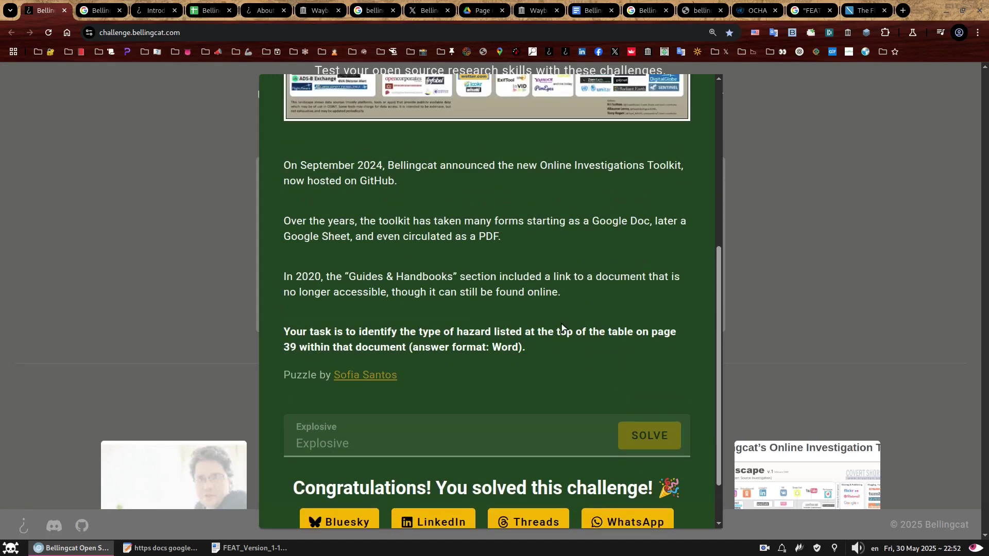